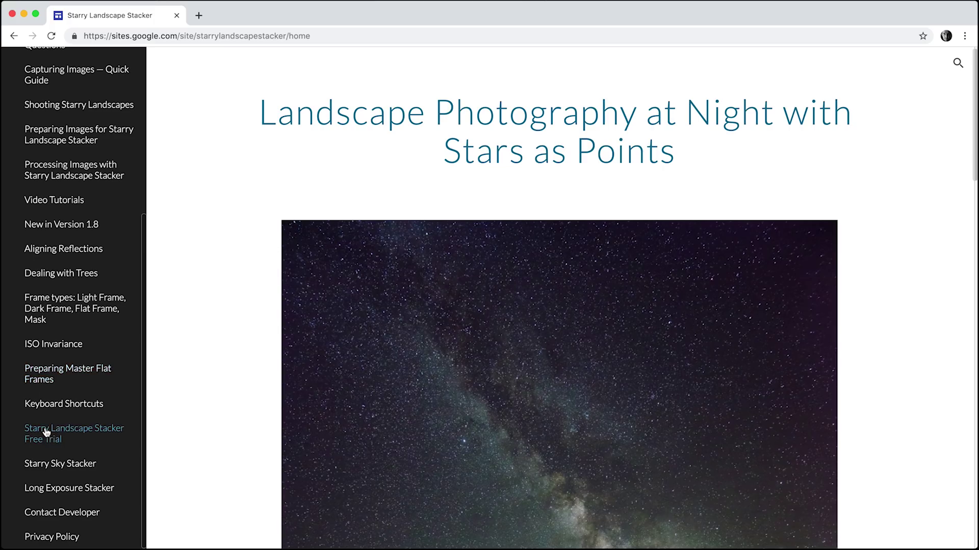
Step: Open the Sequator introduction page in a new tab and scroll down to its feature list
left_click(46, 437)
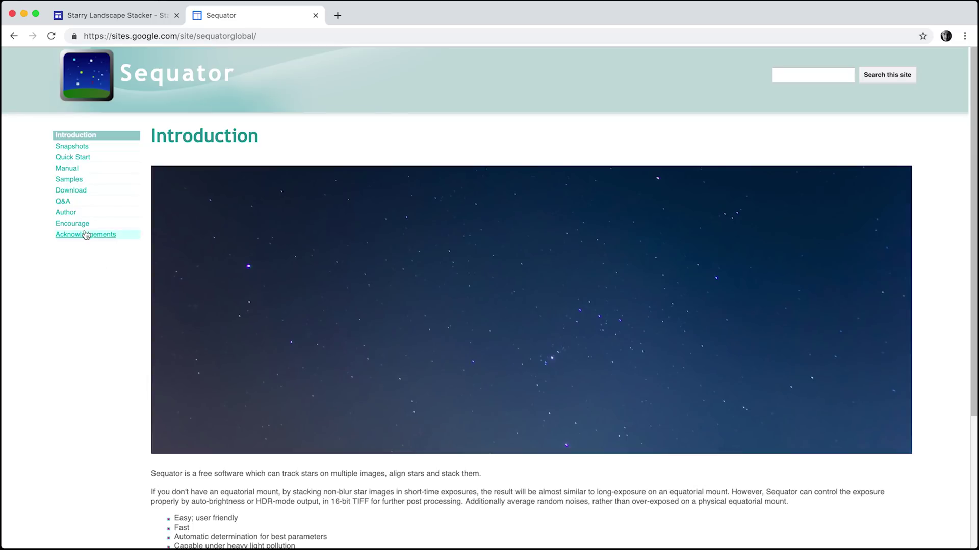
scroll(99, 339, "down", 5)
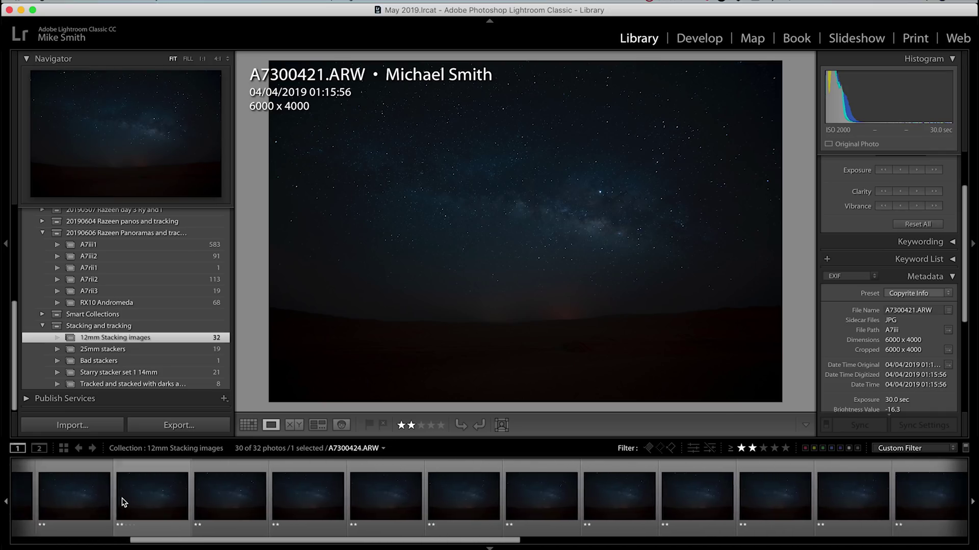
Step: Select the black frame A7300450 in the filmstrip, moving on from A7300439
scroll(123, 502, "right", 10)
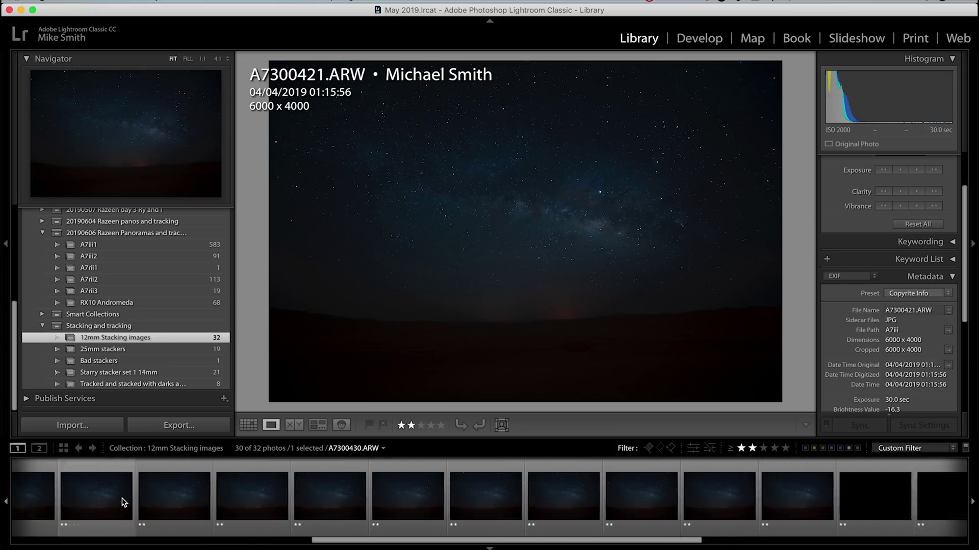
left_click(699, 498)
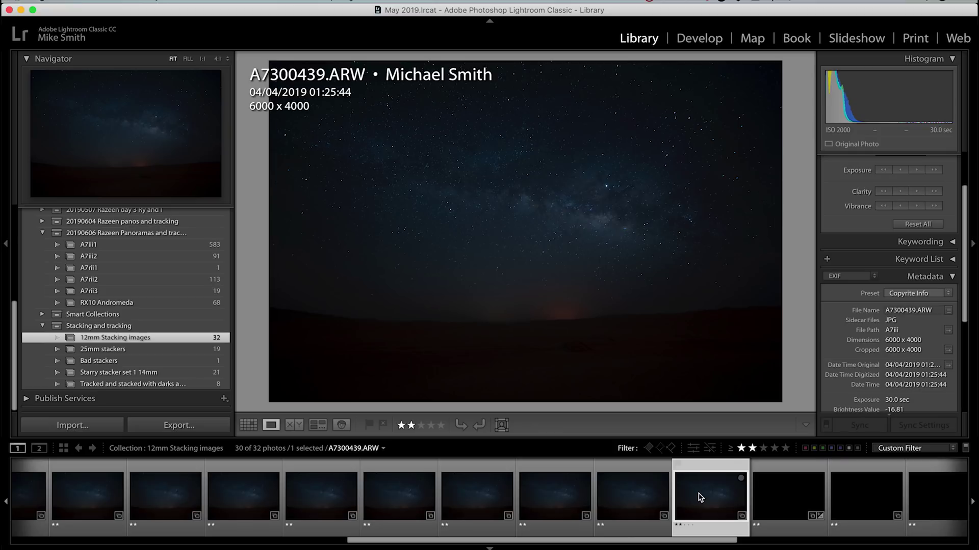
key("Right")
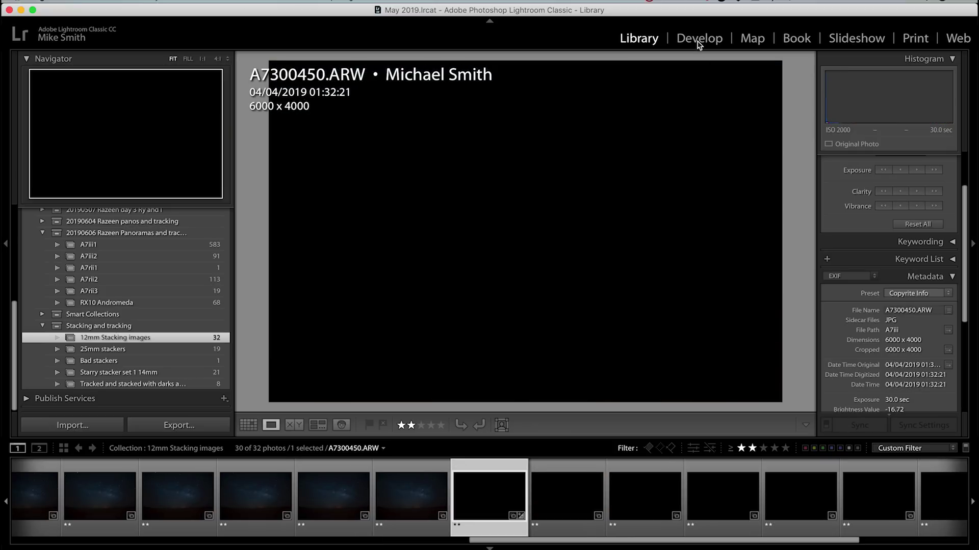
Step: In Develop, raise its exposure to +5.00 and zoom to 1:1 to reveal the noise
left_click(699, 41)
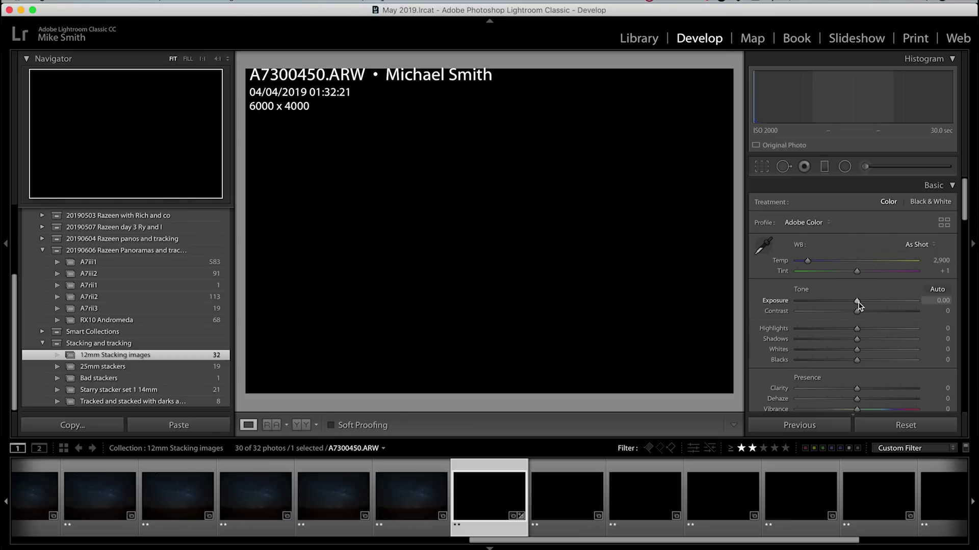
left_click_drag(858, 304, 919, 301)
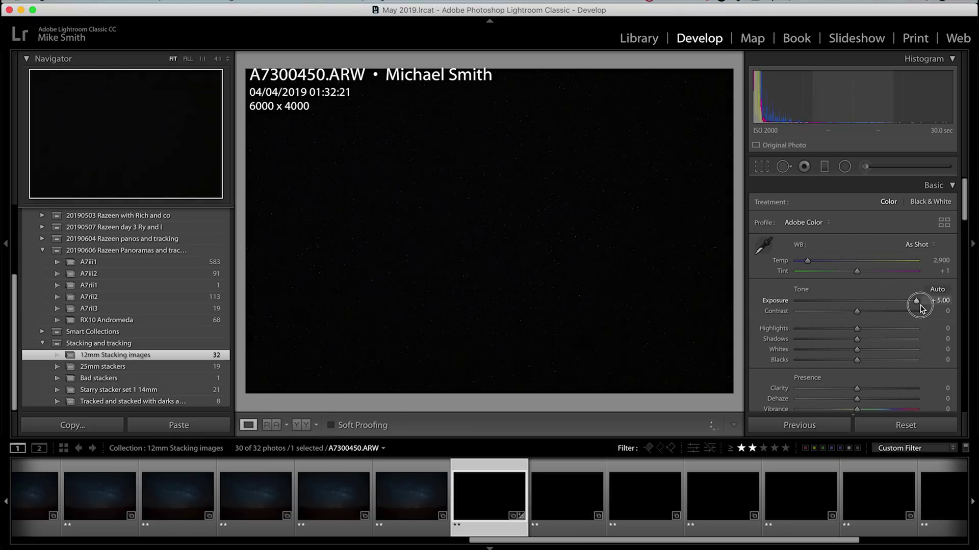
left_click(480, 217)
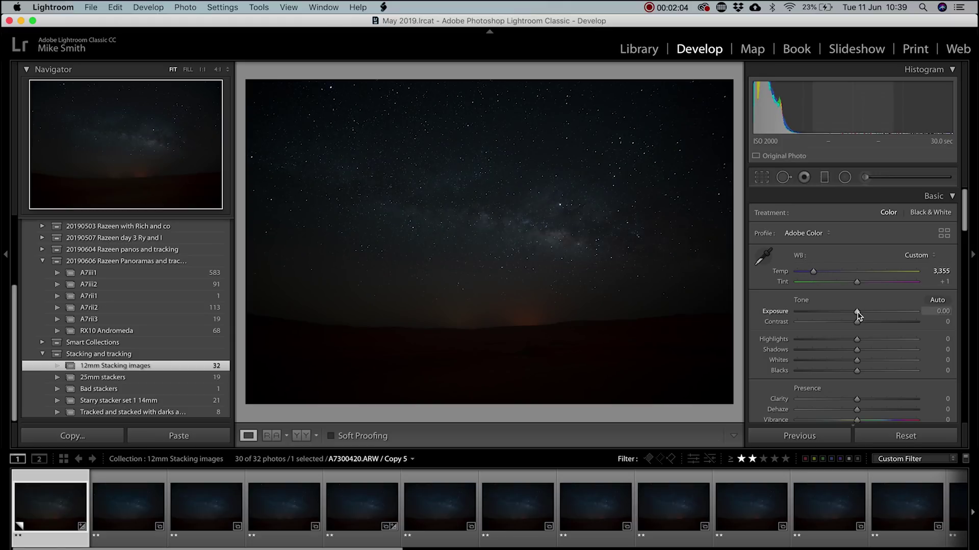
Step: Set Exposure to +1.35, Contrast to −100 and Blacks to +19 in the Basic panel
left_click_drag(858, 317, 776, 324)
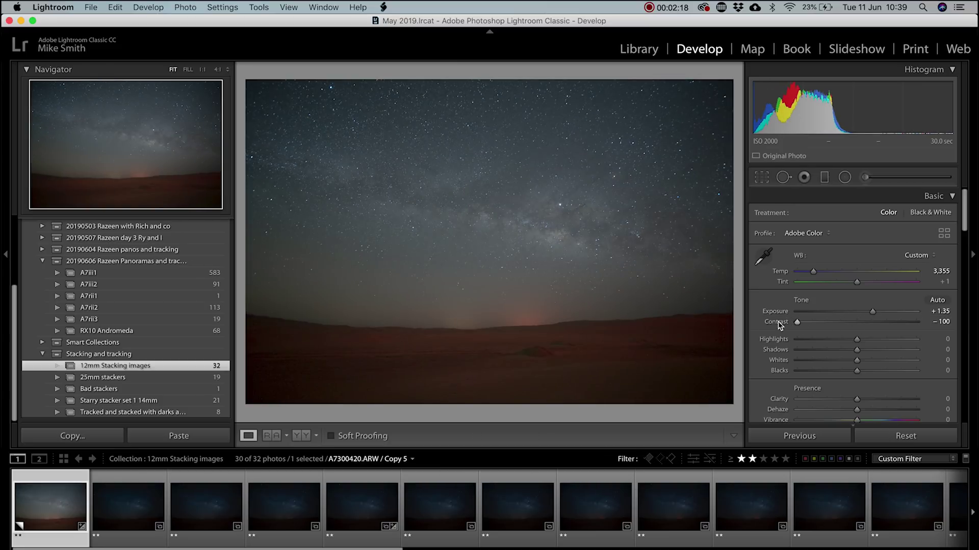
left_click(857, 372)
left_click_drag(858, 373, 867, 373)
Step: Set the sharpening amount to 0 and enable Remove Chromatic Aberration
scroll(856, 372, "down", 15)
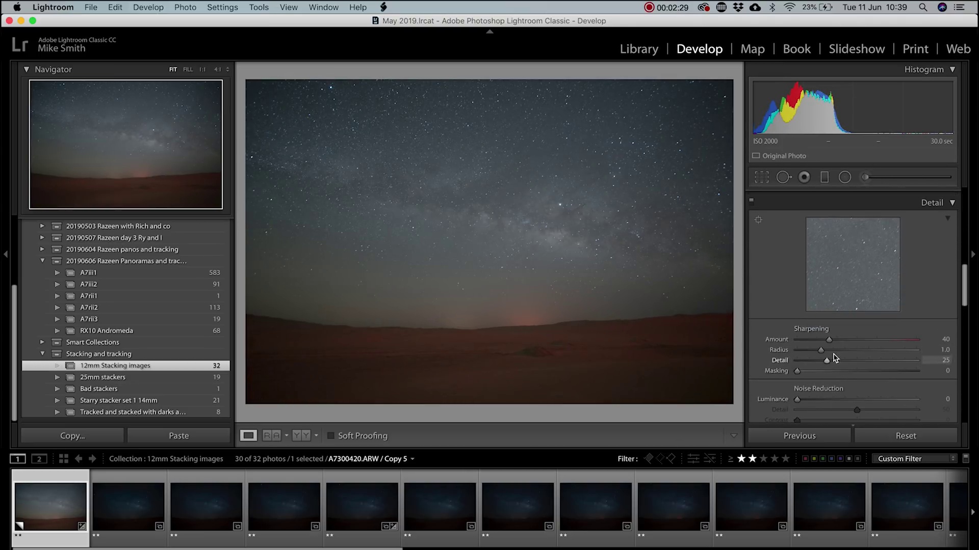
left_click_drag(829, 339, 750, 342)
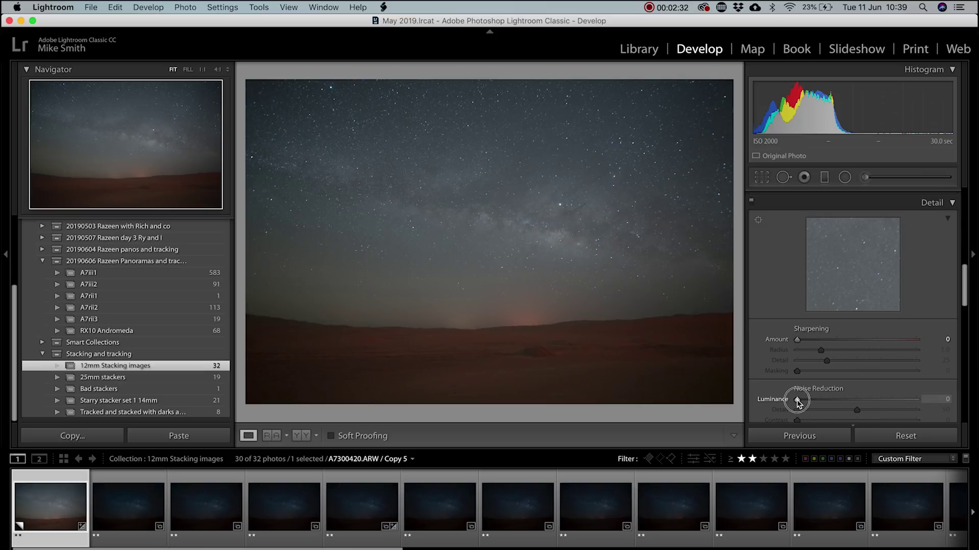
scroll(816, 388, "down", 5)
scroll(824, 375, "down", 3)
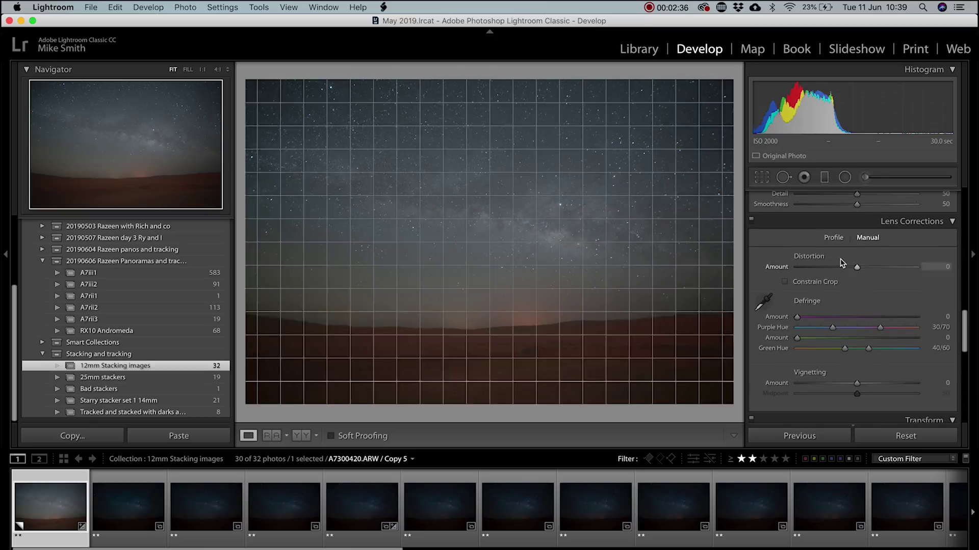
left_click(833, 238)
left_click(758, 257)
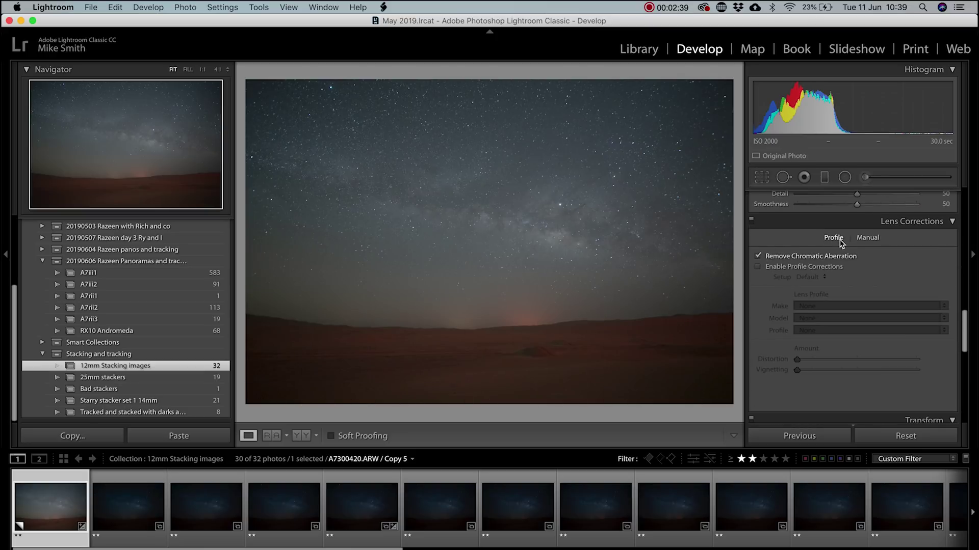
Step: Add manual lens vignetting of +83 with midpoint 5
left_click(867, 238)
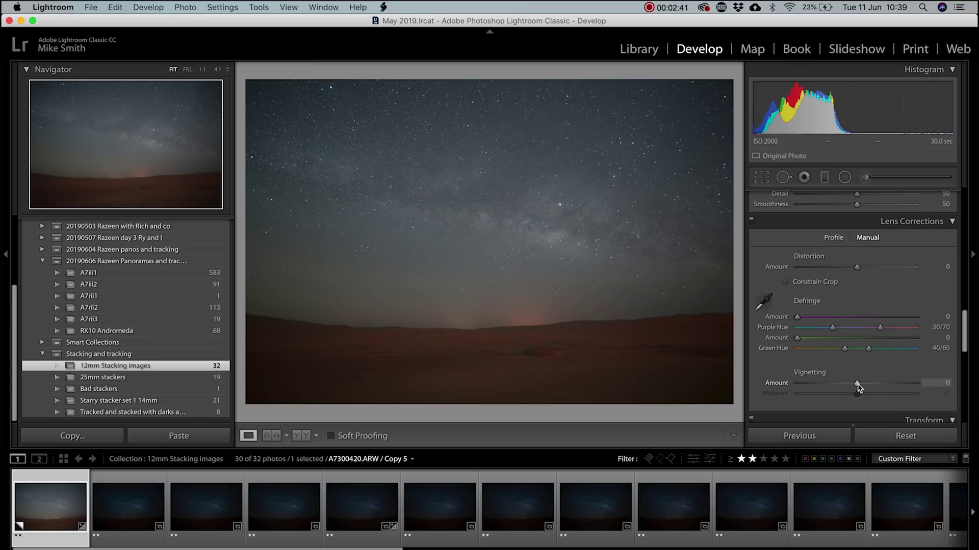
left_click_drag(856, 383, 822, 398)
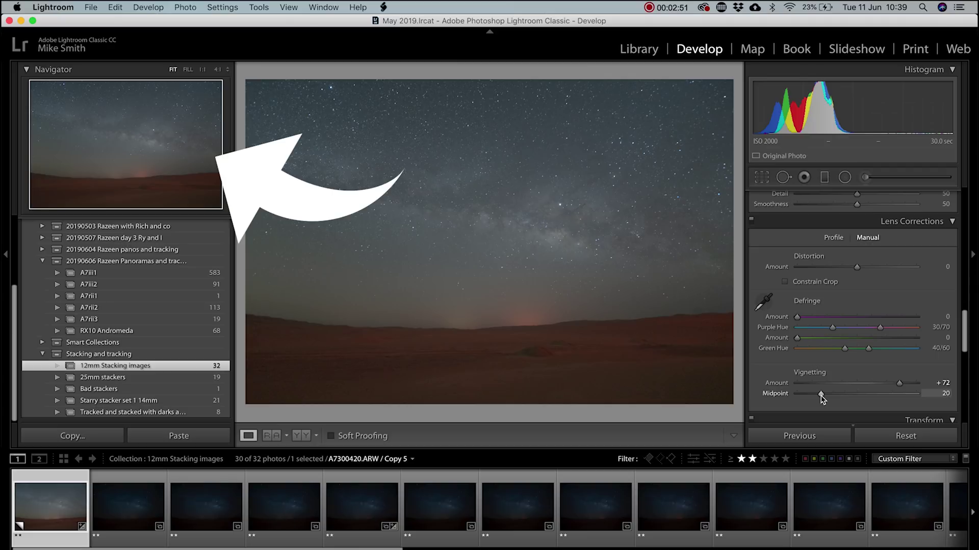
mouse_move(822, 399)
left_mouse_down()
mouse_move(874, 399)
mouse_move(784, 406)
mouse_move(782, 395)
mouse_move(806, 404)
left_mouse_up()
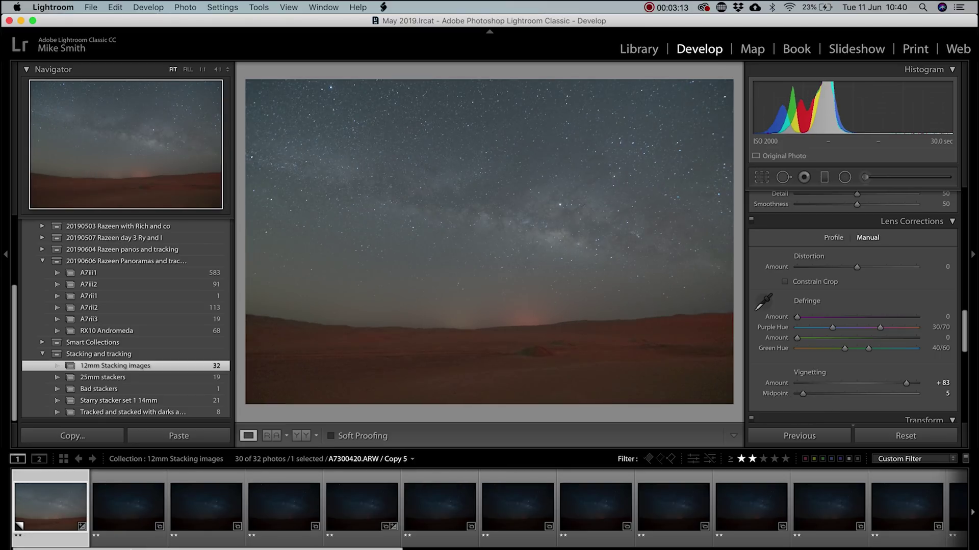
Step: Select all 30 stacking frames and synchronize the edits across them
scroll(490, 507, "down", 10)
left_click(918, 517, "shift")
left_click(805, 436)
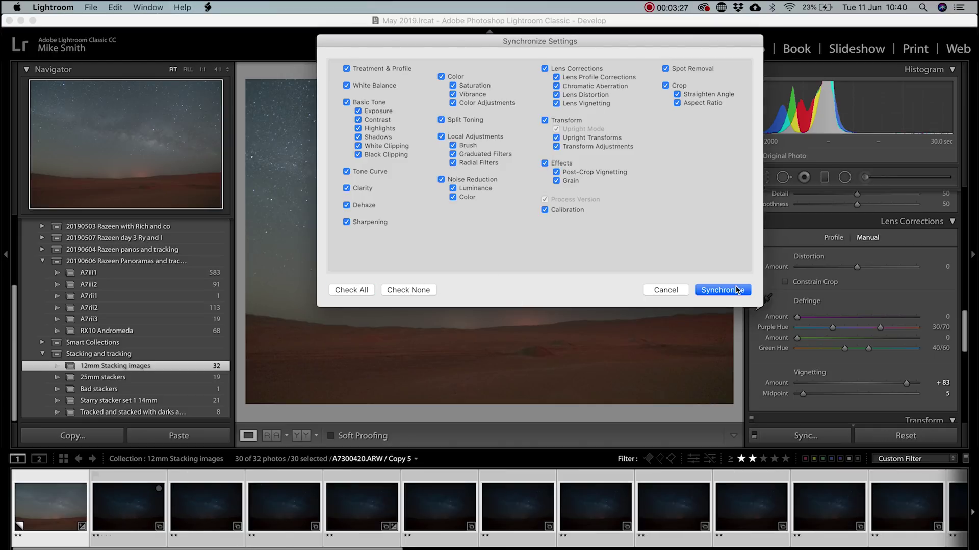
left_click(737, 290)
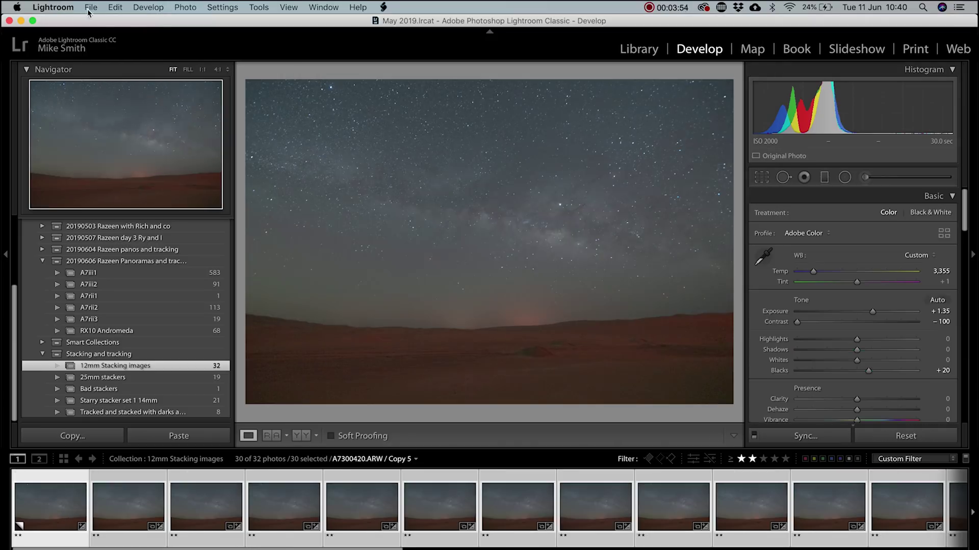
Step: Start exporting the 30 selected photos as TIFF in the sRGB colour space
left_click(91, 7)
left_click(97, 177)
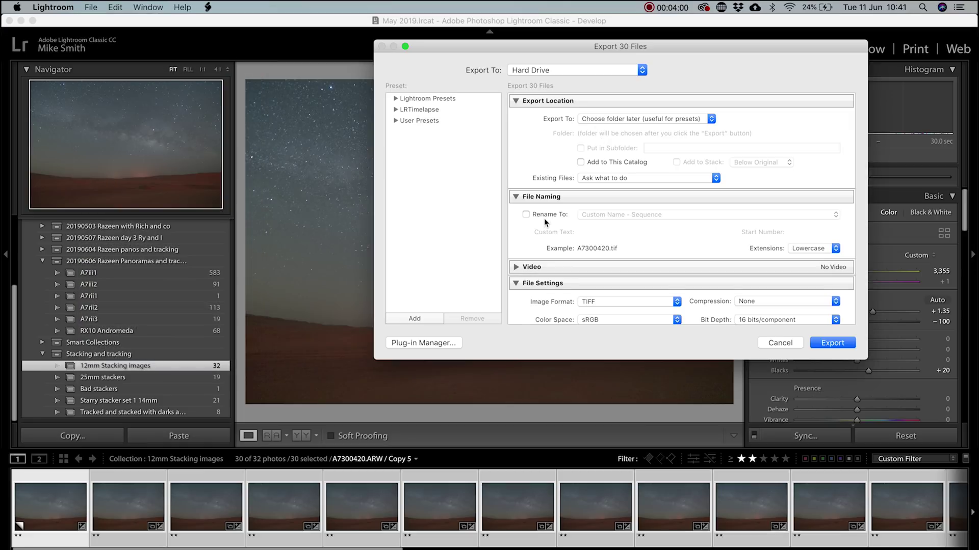
scroll(567, 226, "down", 5)
left_click(626, 198)
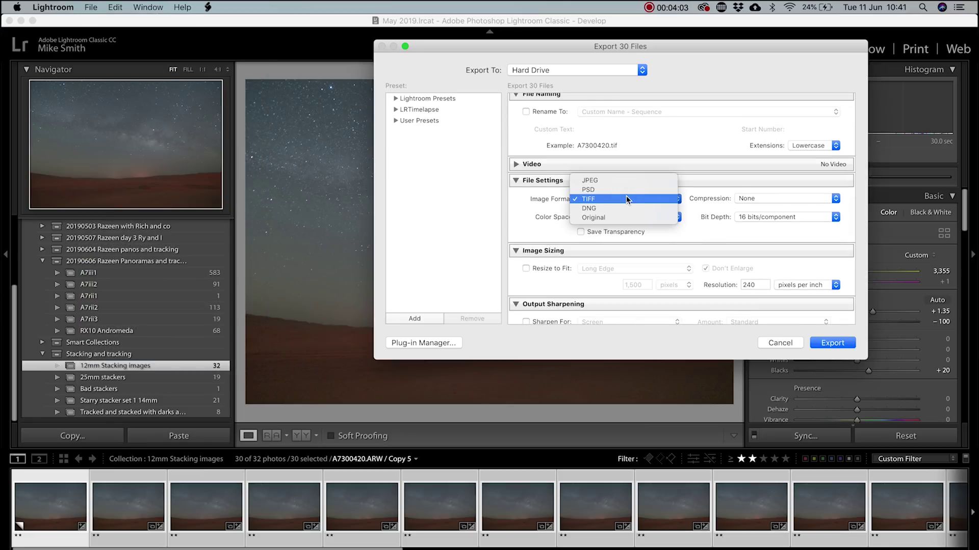
left_click(626, 198)
left_click(637, 217)
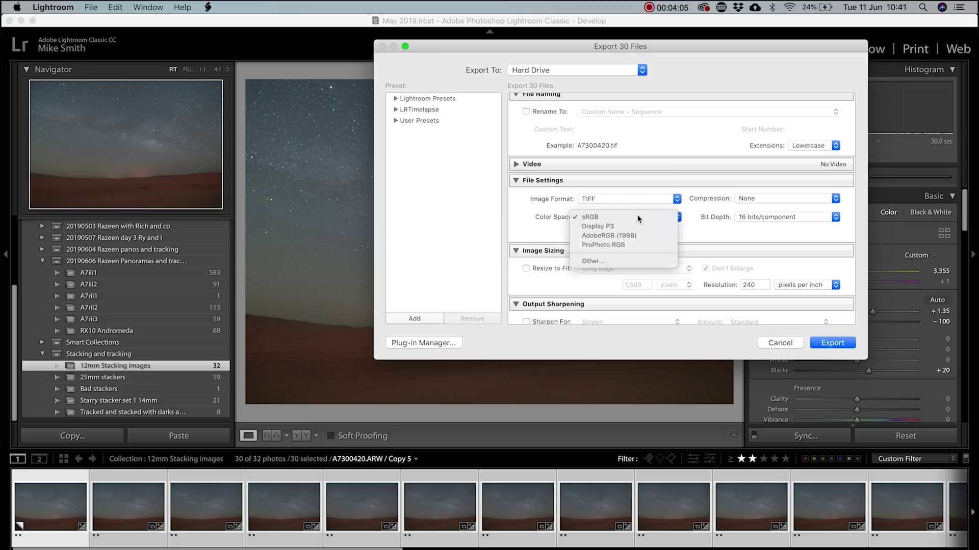
left_click(637, 218)
Step: Set 16 bits/component with no compression and export to the stacked-images folder
left_click(769, 217)
left_click(770, 216)
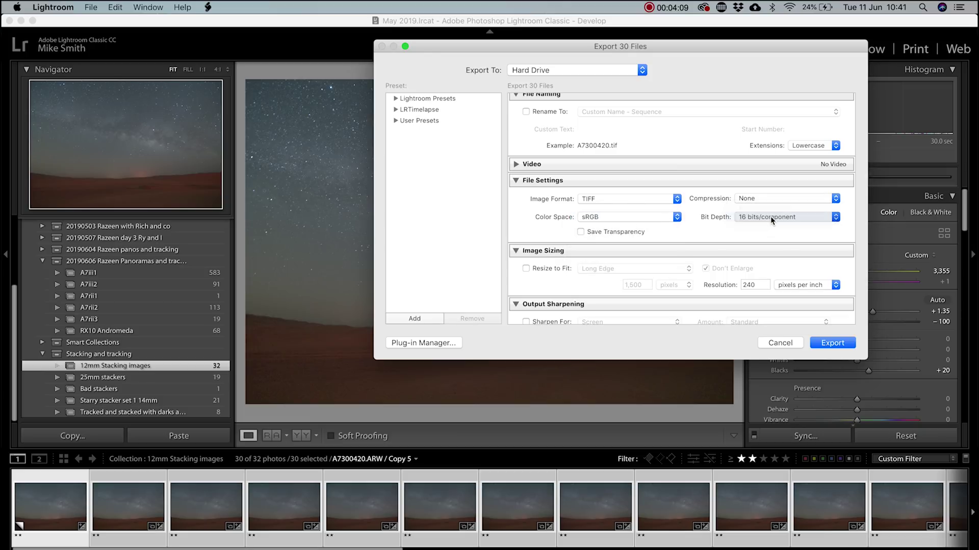
left_click(766, 197)
left_click(767, 198)
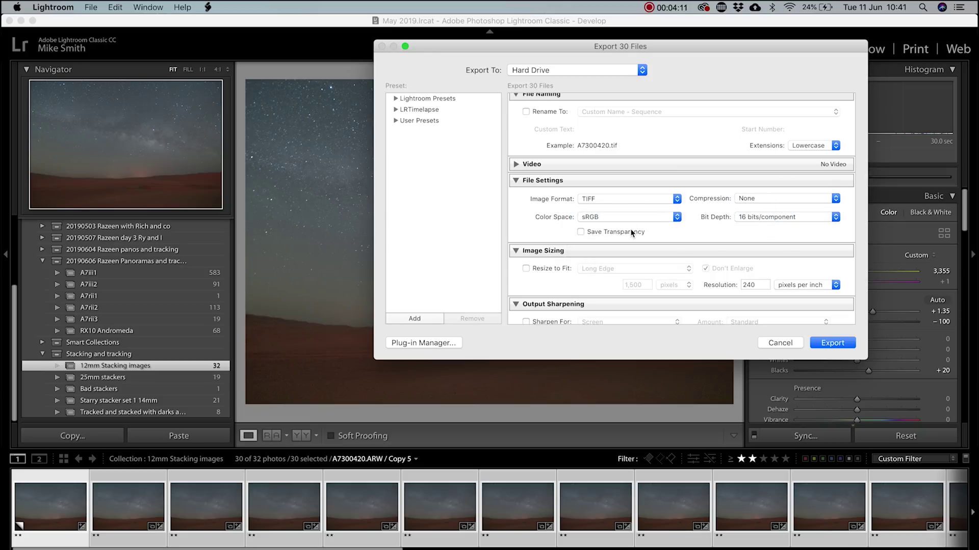
scroll(629, 228, "down", 3)
scroll(591, 220, "down", 2)
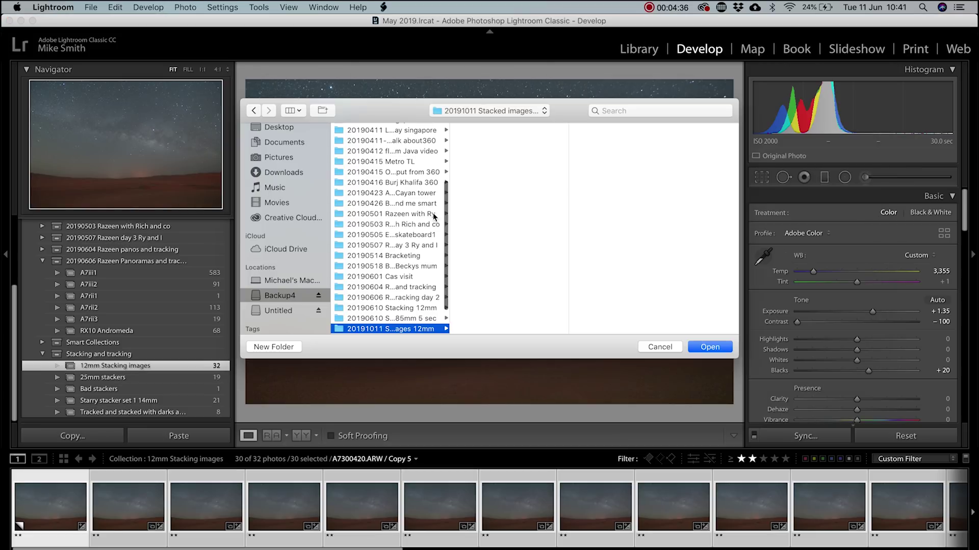
left_click(708, 347)
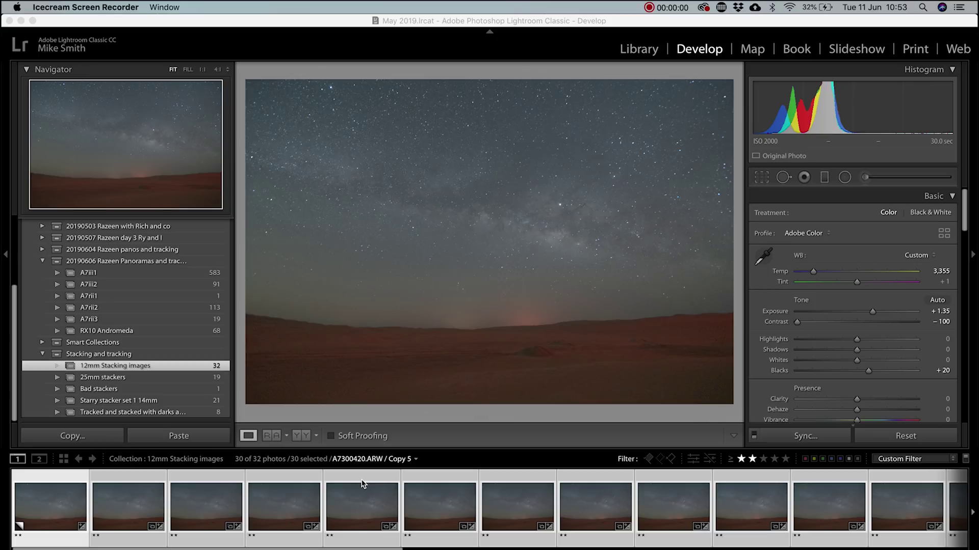
Step: Open frame A7300424.ARW in Adobe Photoshop CC 2019 via Edit In
left_click(361, 505)
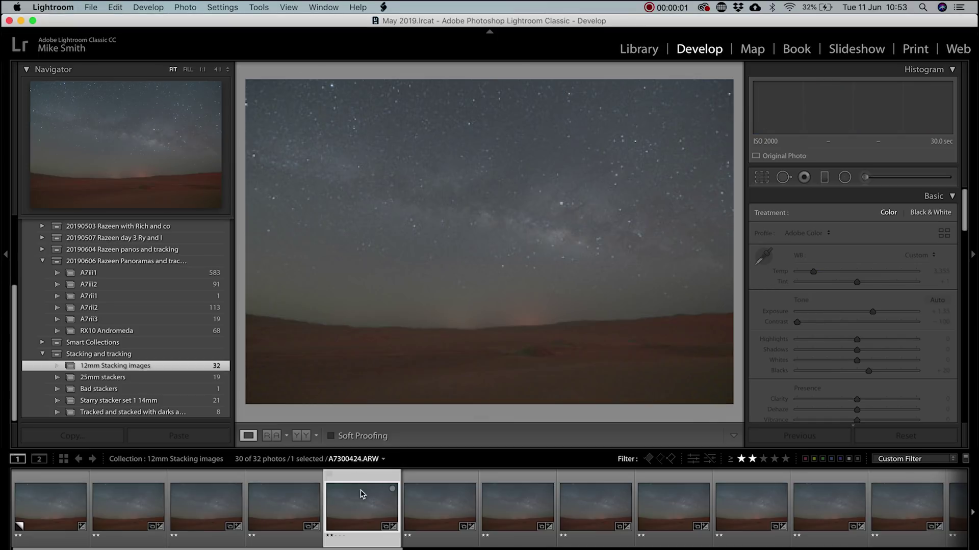
right_click(361, 513)
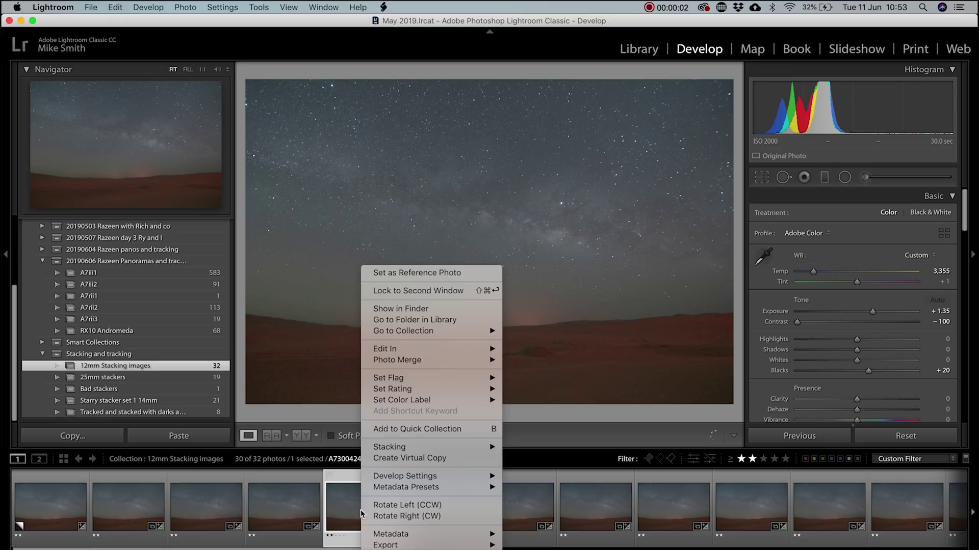
mouse_move(403, 355)
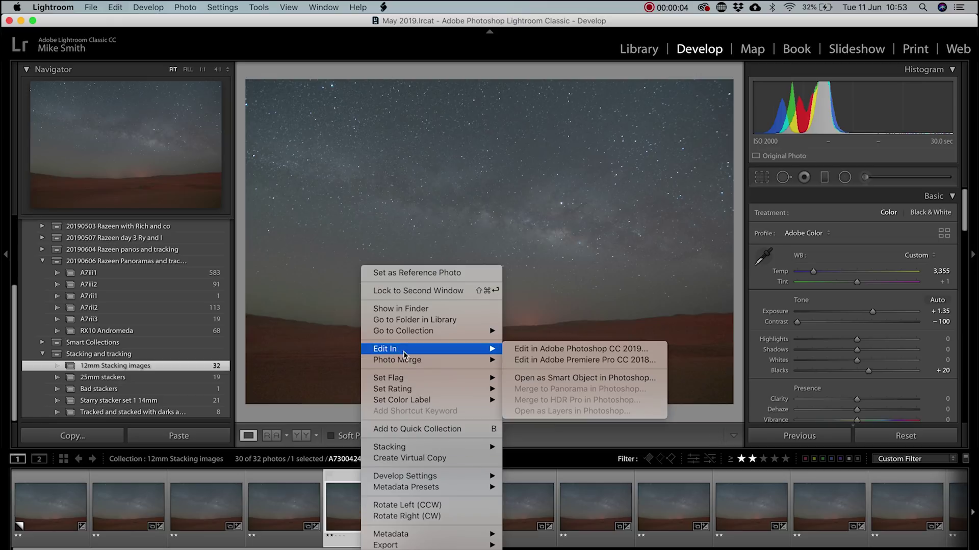
left_click(543, 350)
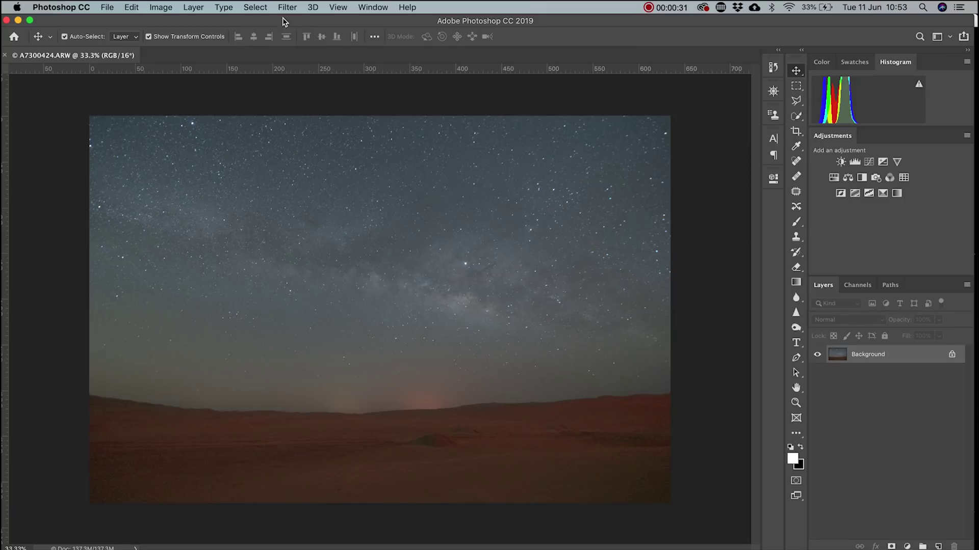
Step: In Select and Mask, brush over the sky and subtract the desert from the selection
left_click(254, 8)
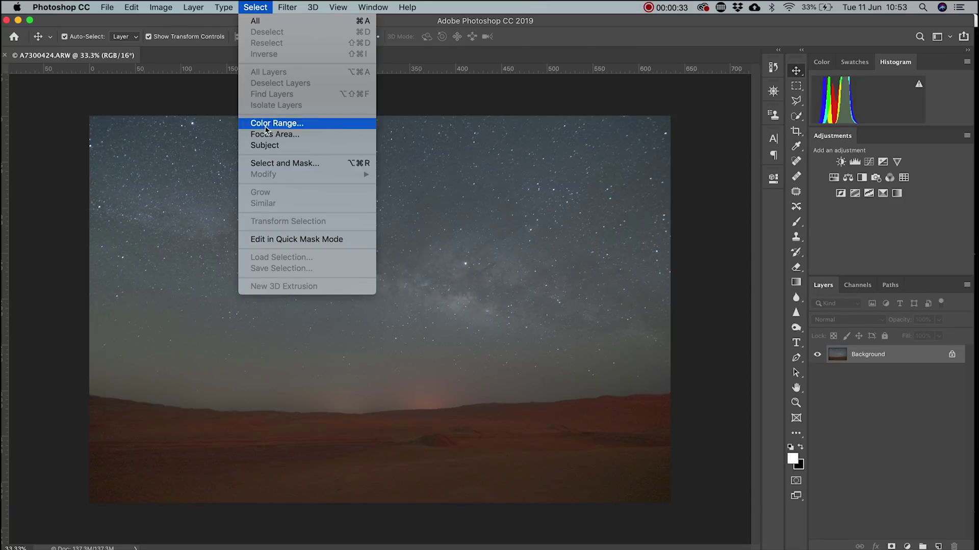
left_click(275, 163)
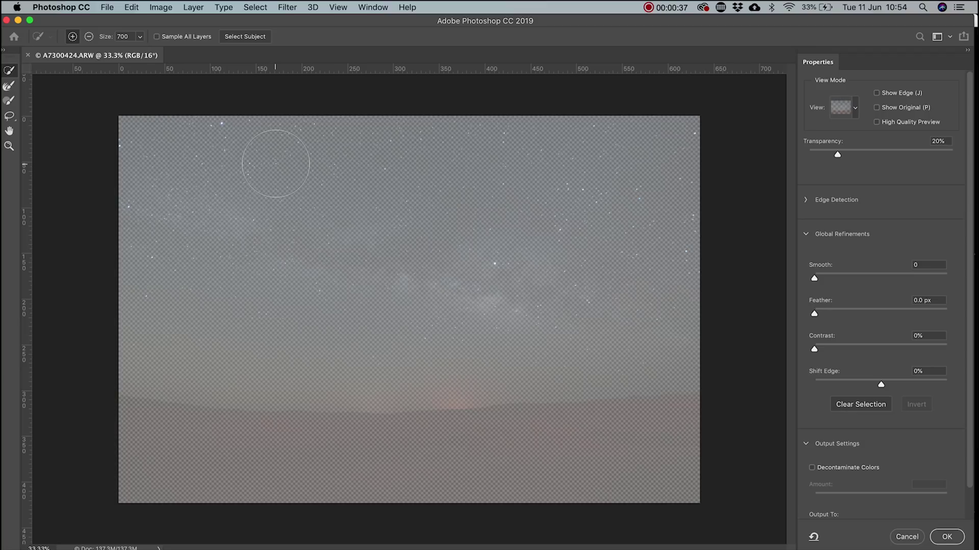
mouse_move(666, 208)
left_mouse_down()
mouse_move(511, 229)
mouse_move(396, 223)
left_mouse_up()
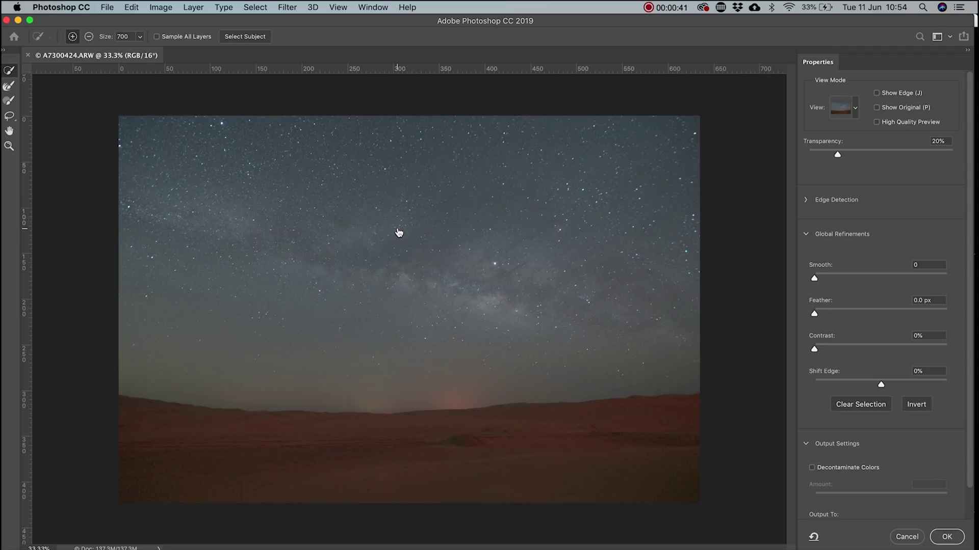
key("alt")
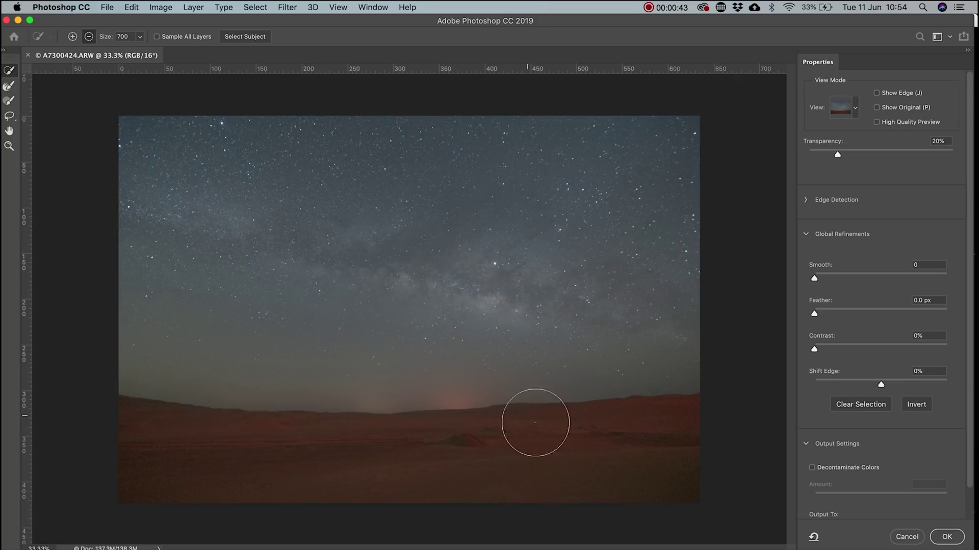
left_click_drag(619, 457, 381, 468)
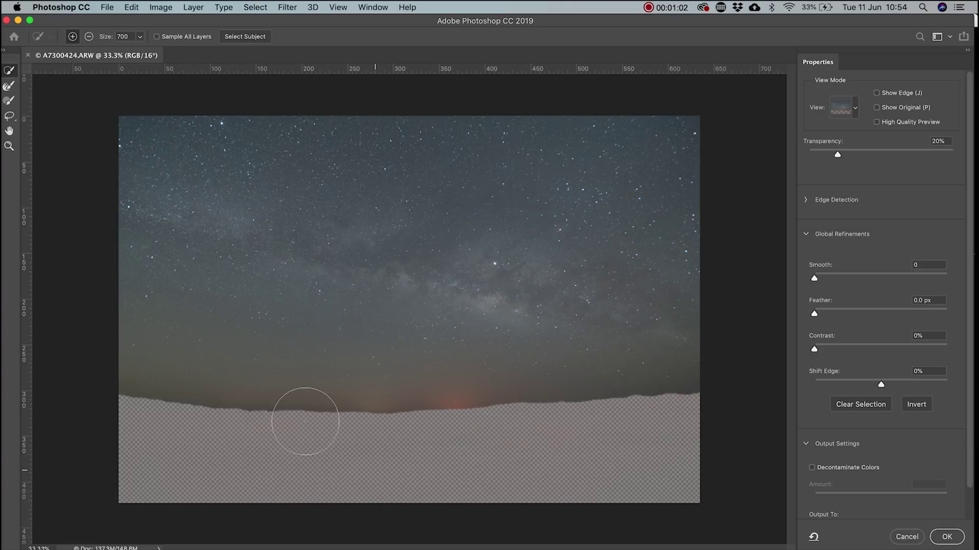
Step: Refine the selection edge along the horizon, inspecting it at 100% before fitting the view
left_click(8, 87)
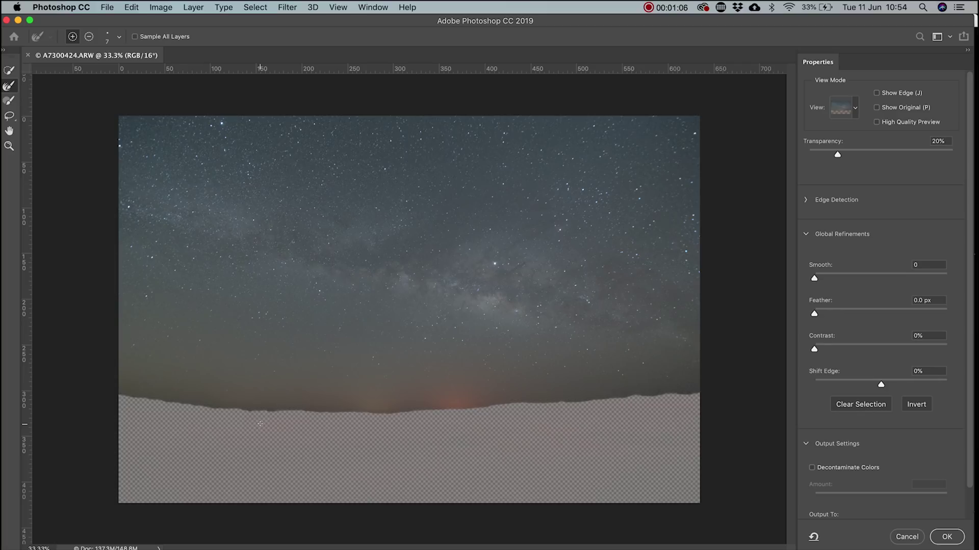
key("super+plus")
key("super+plus")
key("super+plus")
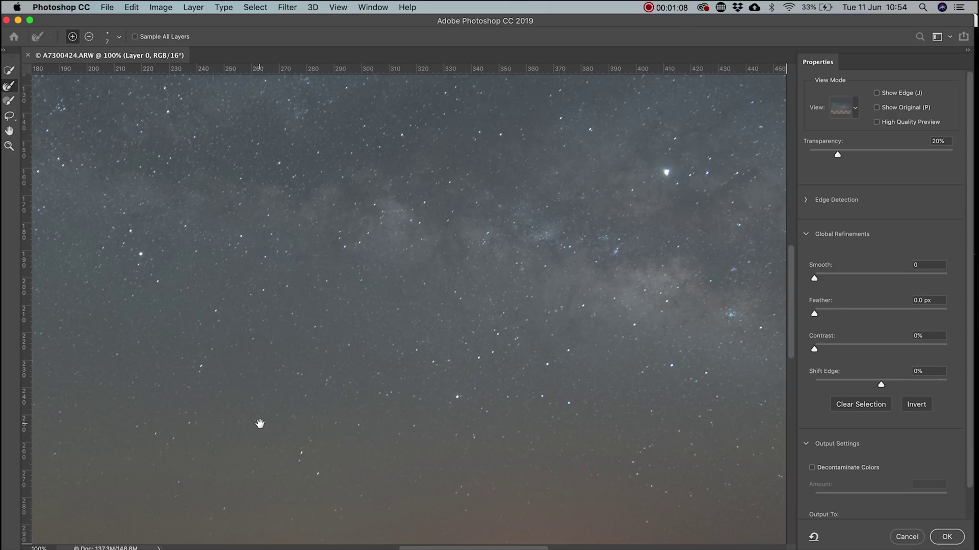
left_click_drag(262, 364, 435, 184)
left_click_drag(471, 313, 612, 315)
left_click_drag(375, 282, 48, 251)
left_click_drag(438, 265, 192, 279)
key("super+r")
key("super+0")
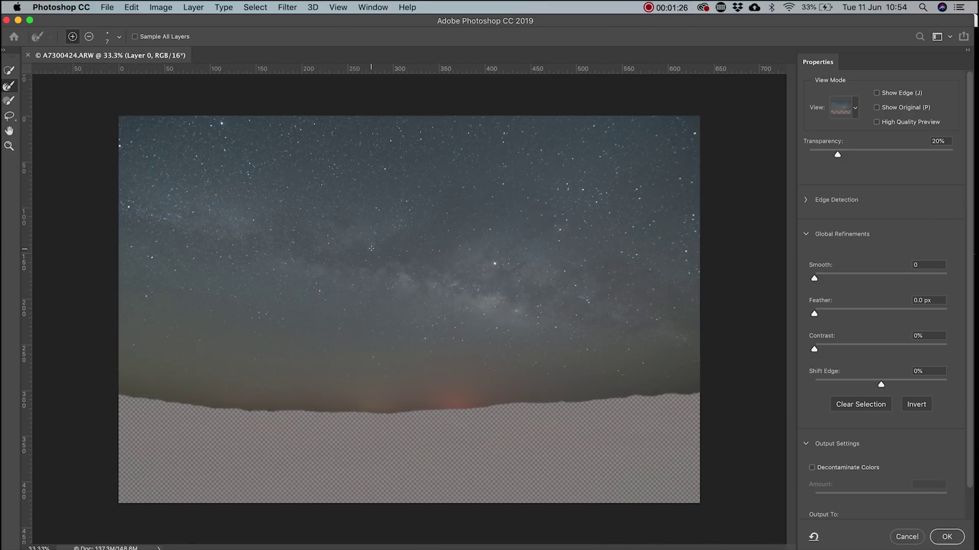
Step: Preview as red overlay, set edge Contrast 24% and Feather 2.1 px, and apply the mask
left_click(855, 110)
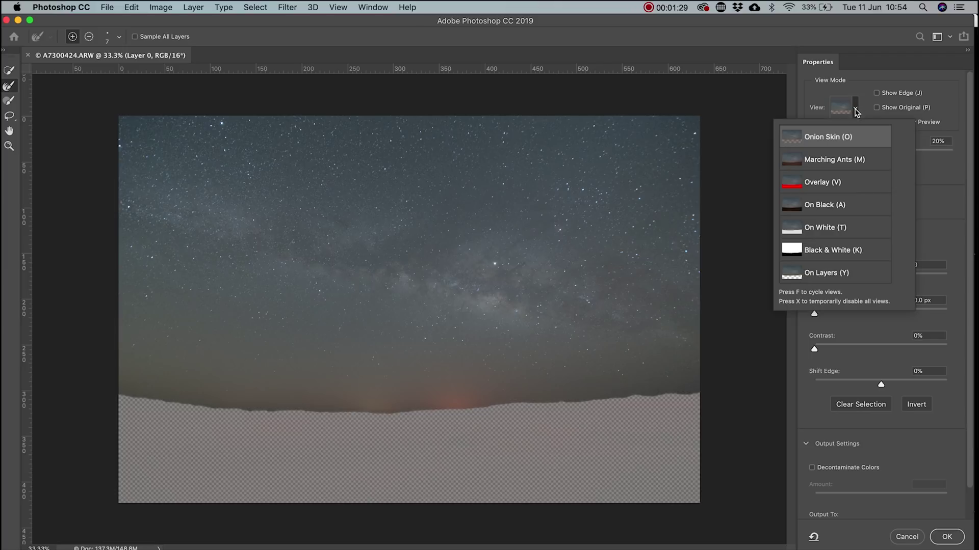
left_click(832, 184)
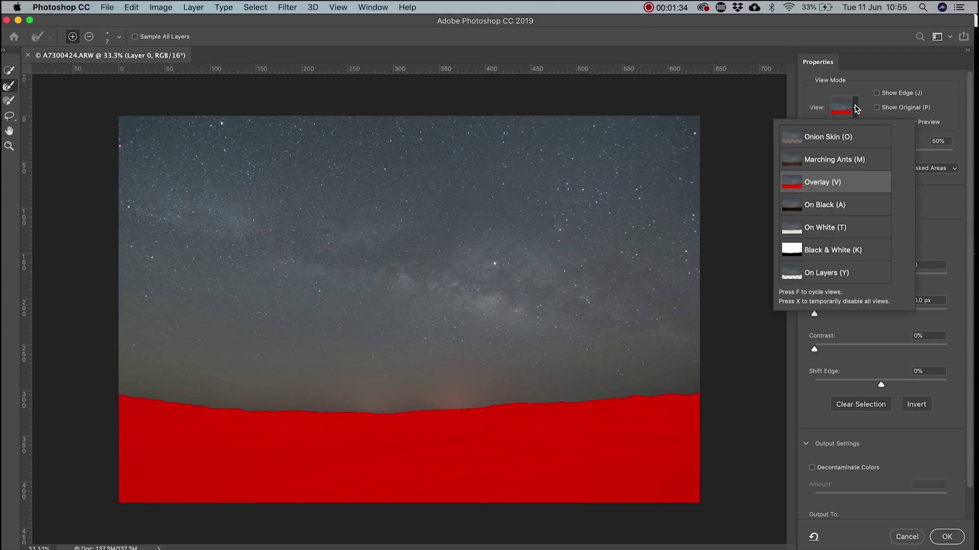
left_click(855, 107)
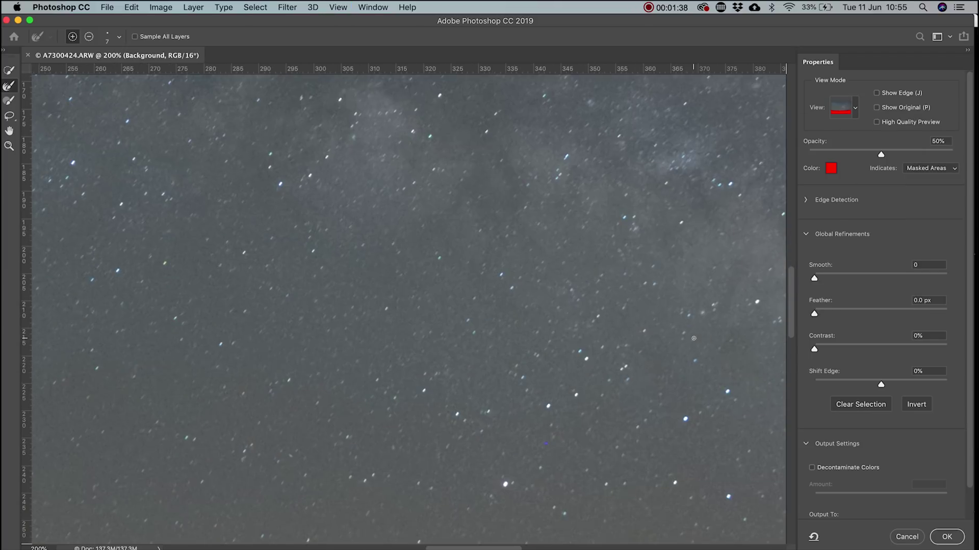
scroll(404, 315, "down", 10)
scroll(404, 315, "down", 3)
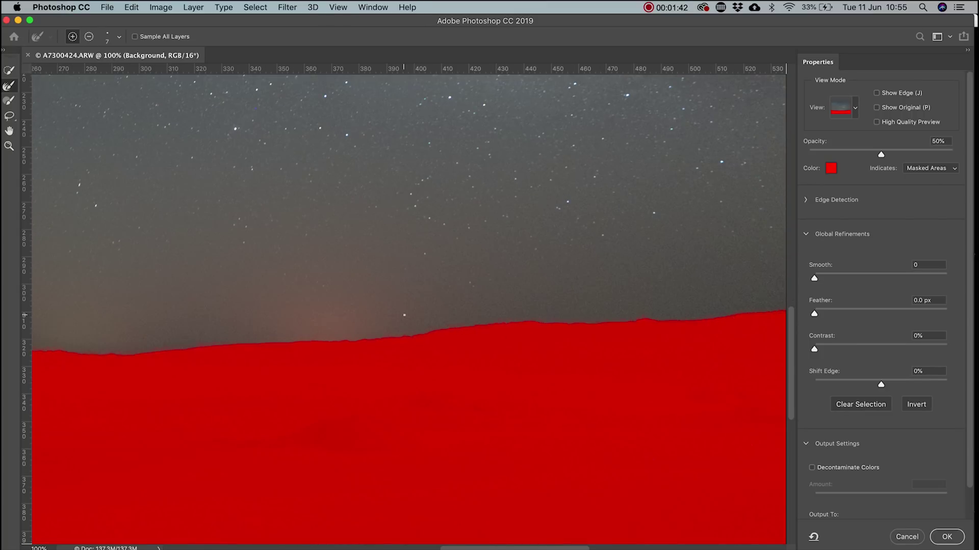
left_click_drag(814, 348, 846, 349)
left_click_drag(815, 314, 830, 316)
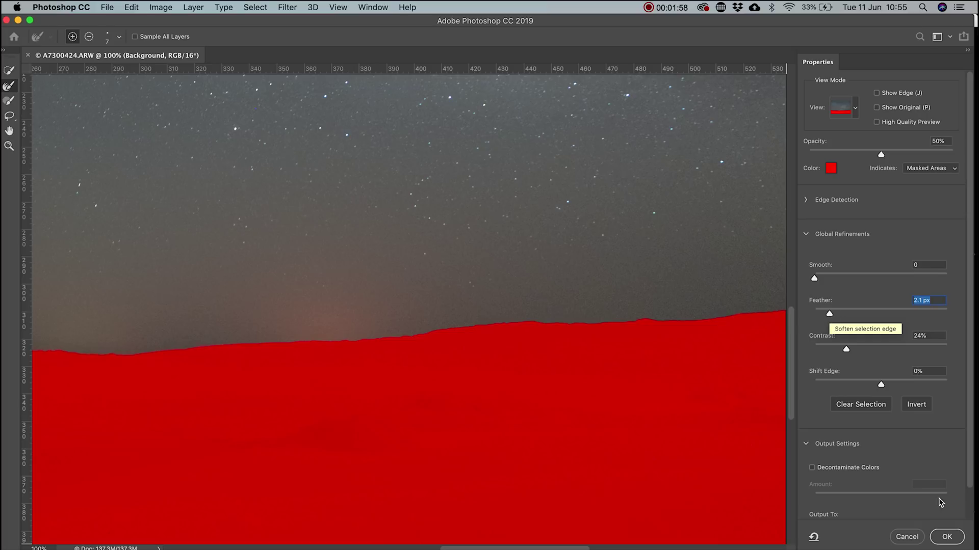
left_click(946, 537)
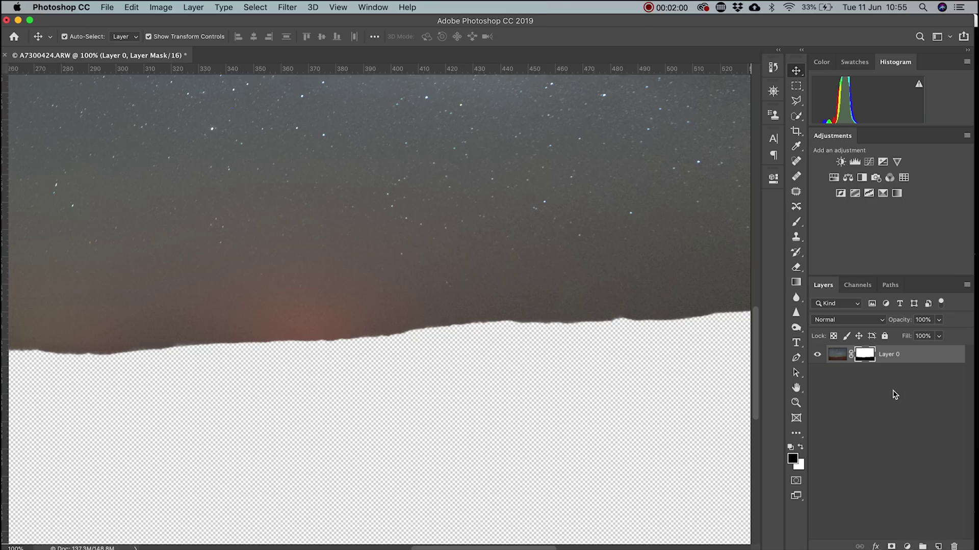
Step: Copy the layer mask into a new grayscale document and hide its white Background layer
left_click(865, 355, "alt")
key("super+minus")
key("super+minus")
key("super+minus")
key("super+a")
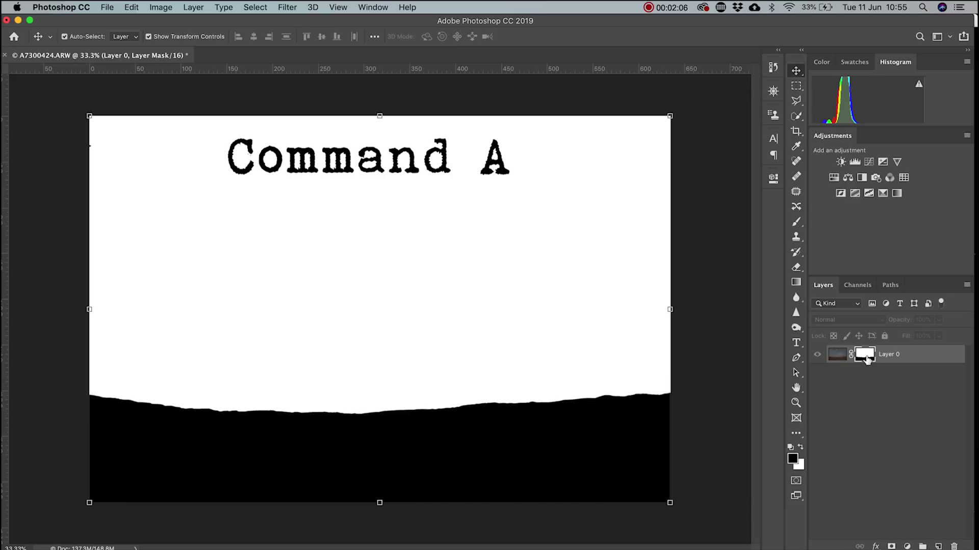
key("super+c")
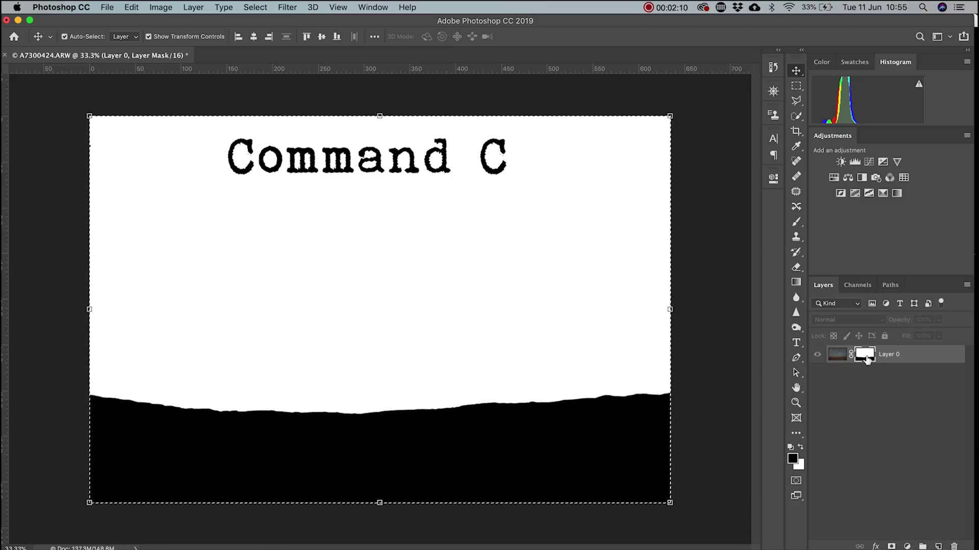
key("super+n")
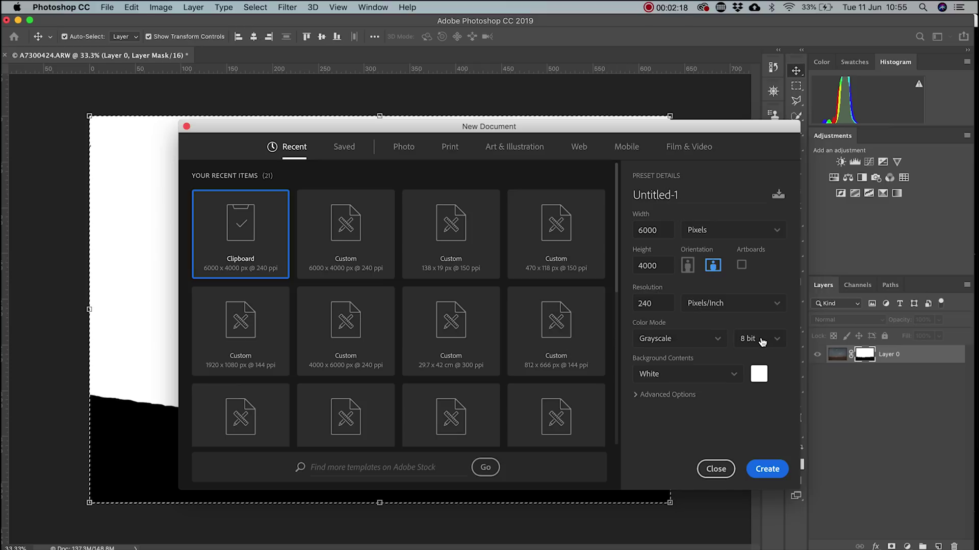
left_click(768, 471)
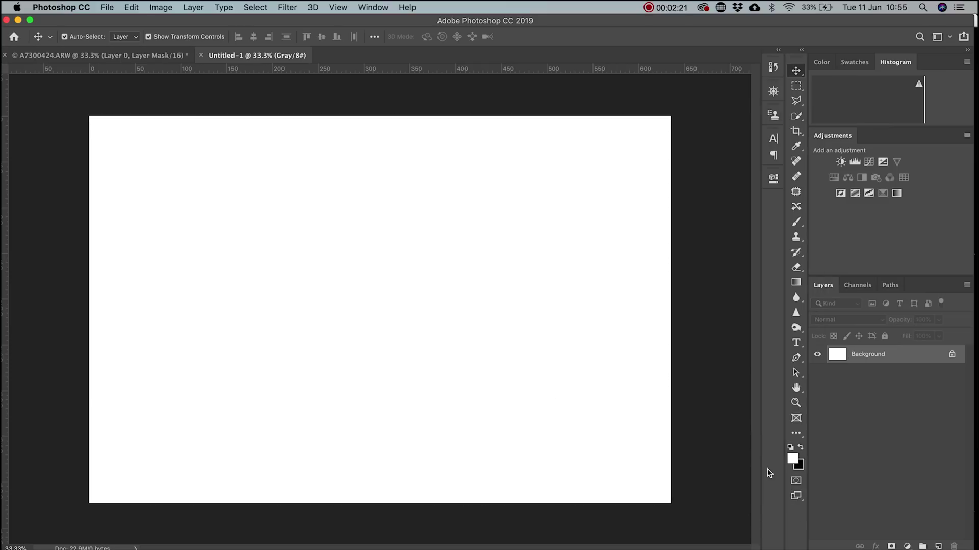
key("super+v")
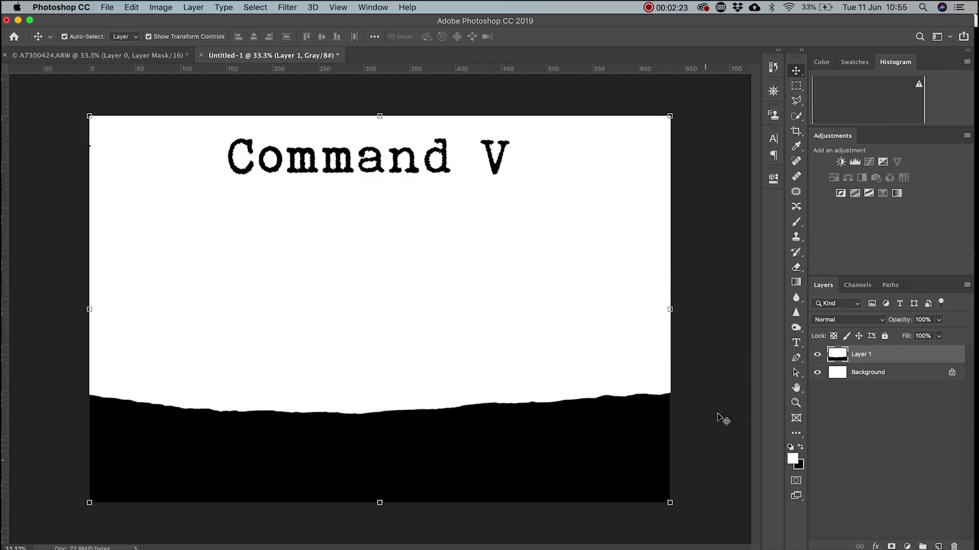
left_click(817, 373)
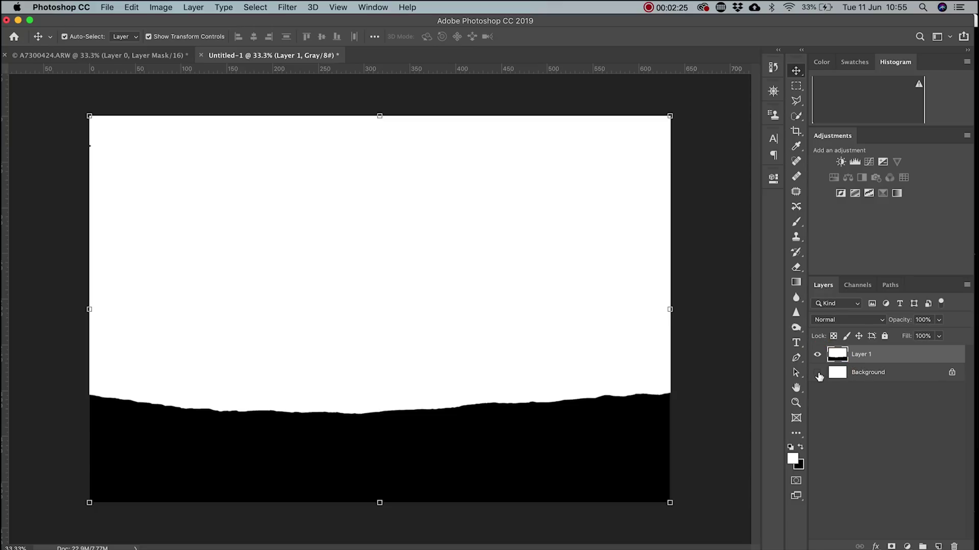
Step: Save the mask document as a flattened TIFF without layers
left_click(107, 7)
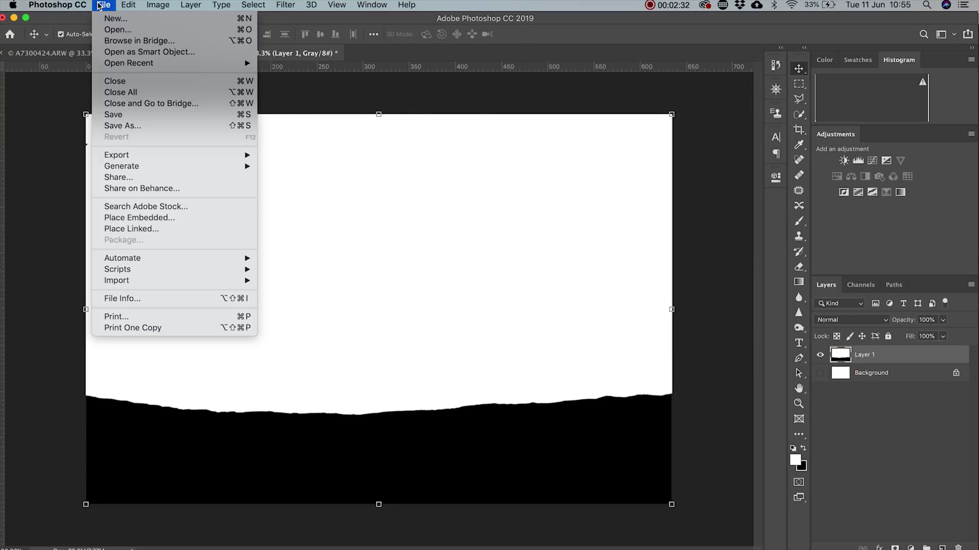
left_click(118, 120)
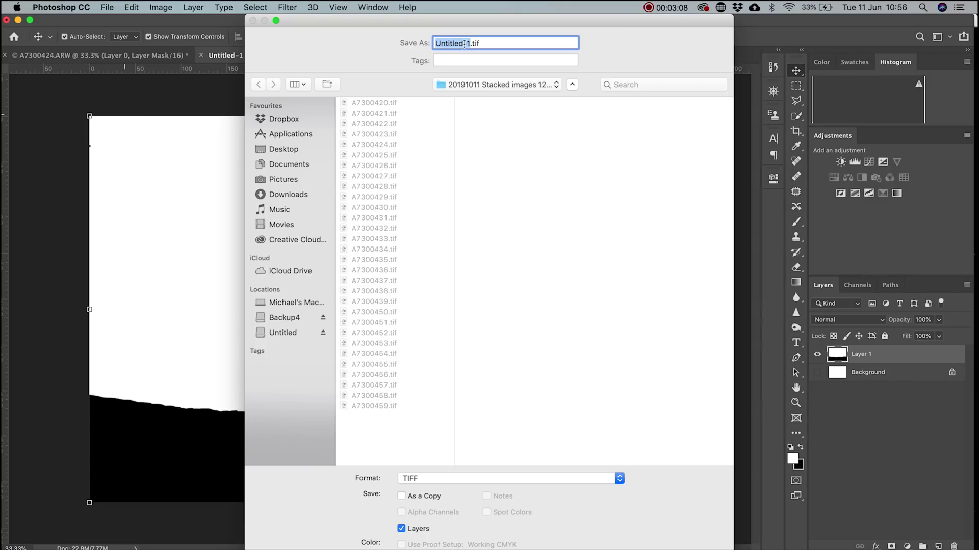
type("Mask.tif")
left_click(458, 478)
left_click(433, 479)
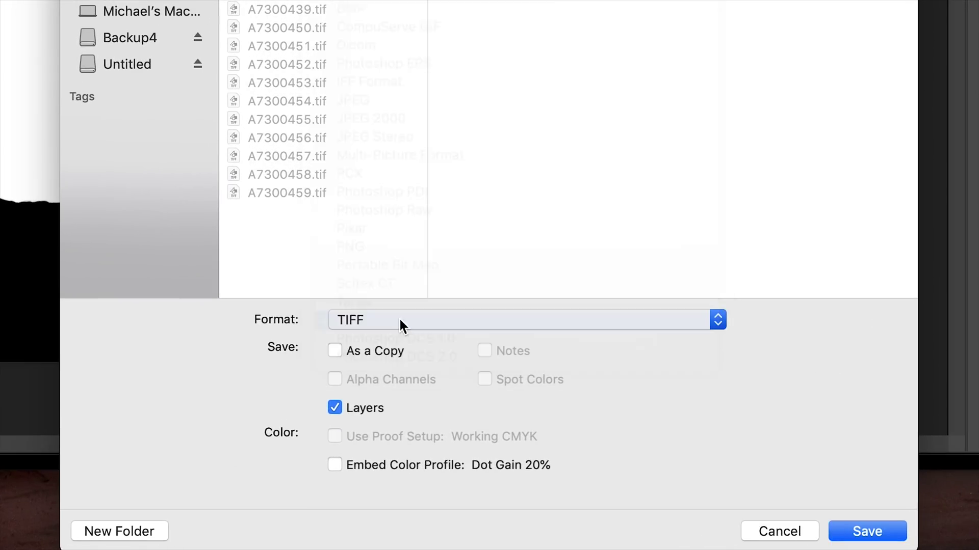
left_click(401, 528)
left_click(868, 530)
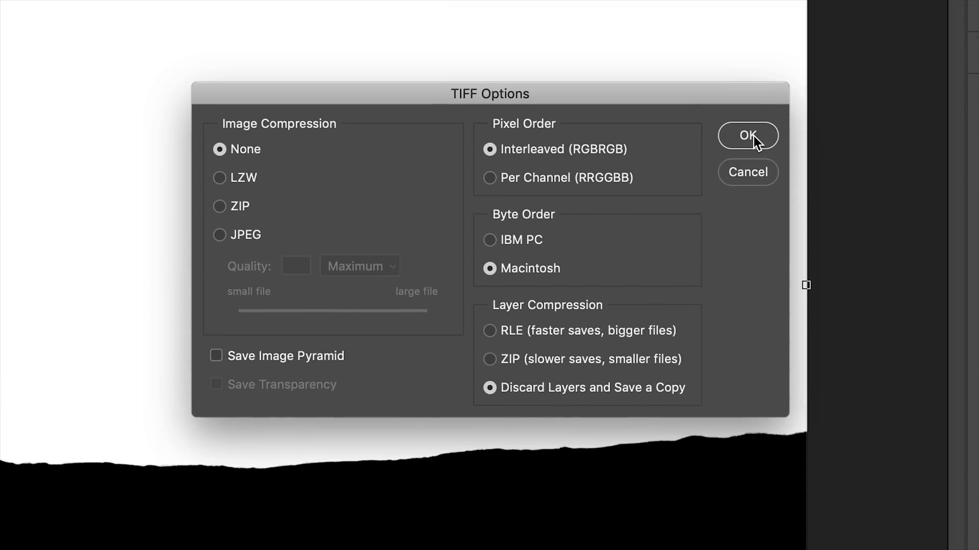
left_click(754, 136)
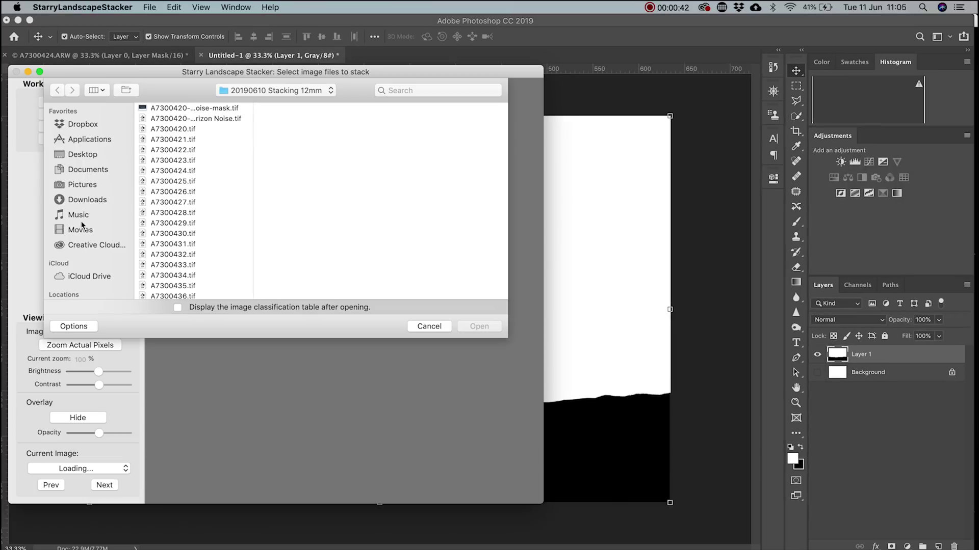
scroll(82, 227, "down", 5)
left_click(81, 229)
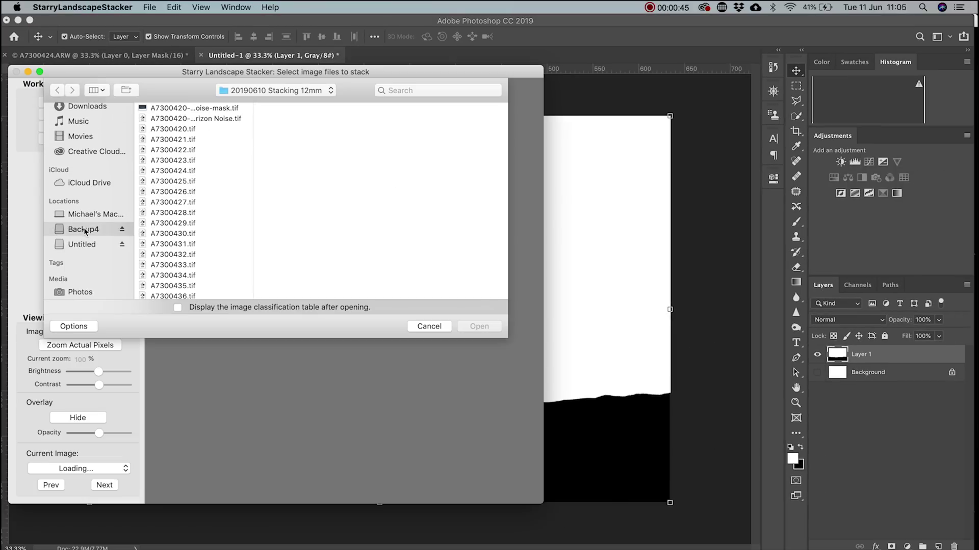
scroll(198, 236, "down", 3)
scroll(198, 235, "down", 5)
left_click(205, 253)
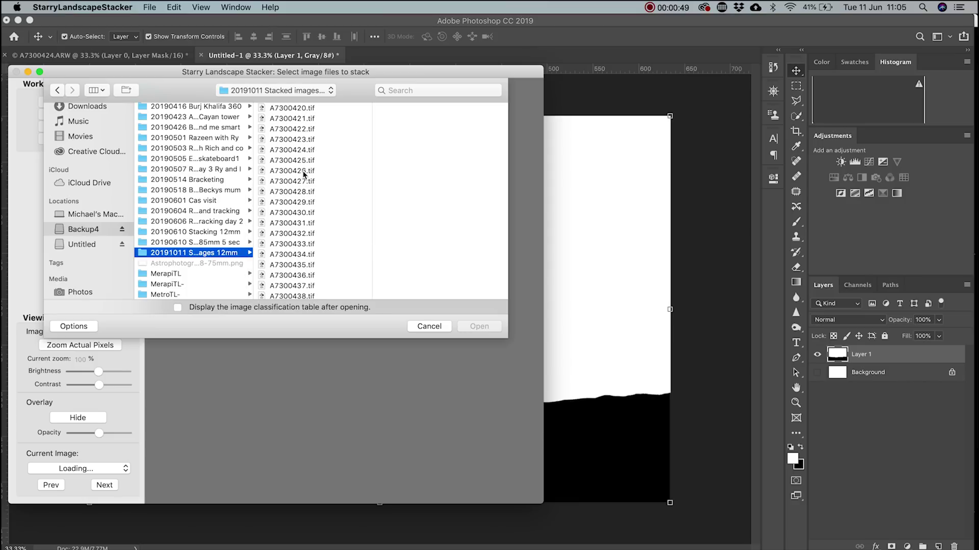
scroll(303, 174, "down", 4)
key("super+a")
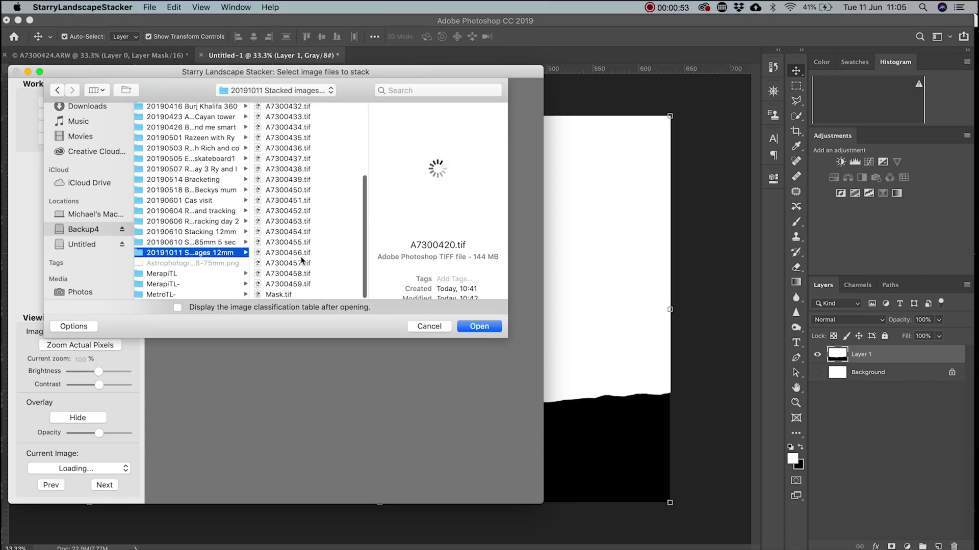
left_click(479, 327)
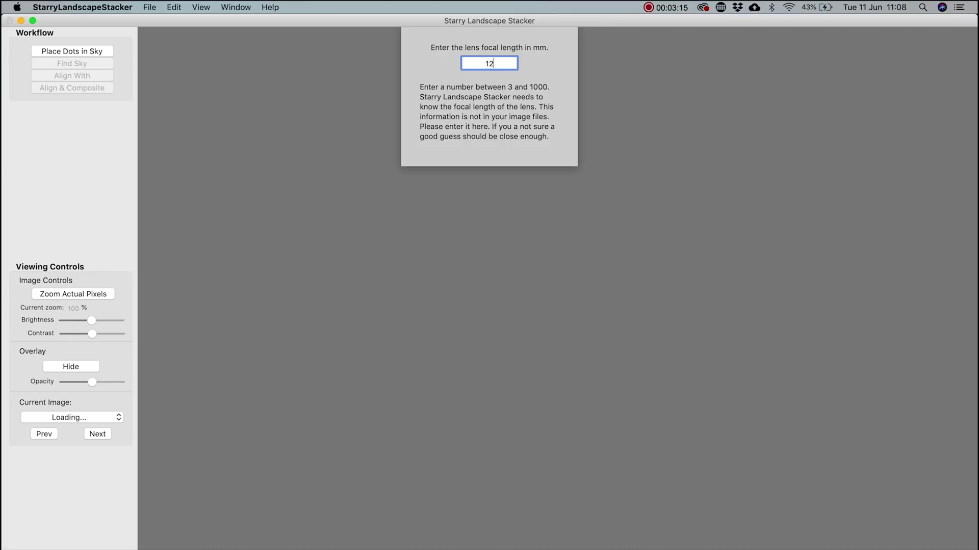
Step: Confirm 12 mm as the lens focal length
key("Return")
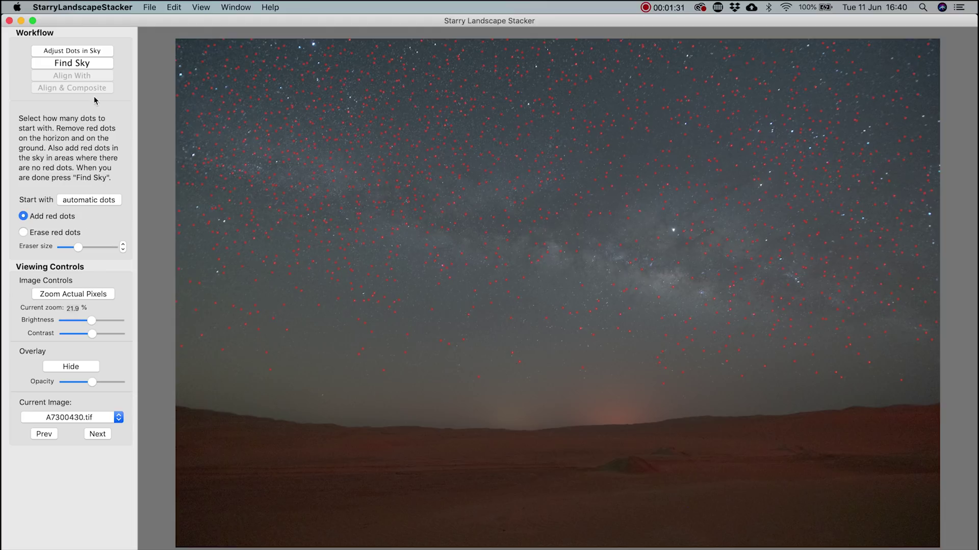
Step: Generate the sky mask, then paint the horizon tower, top streaks and horizon bumps as sky
left_click(71, 64)
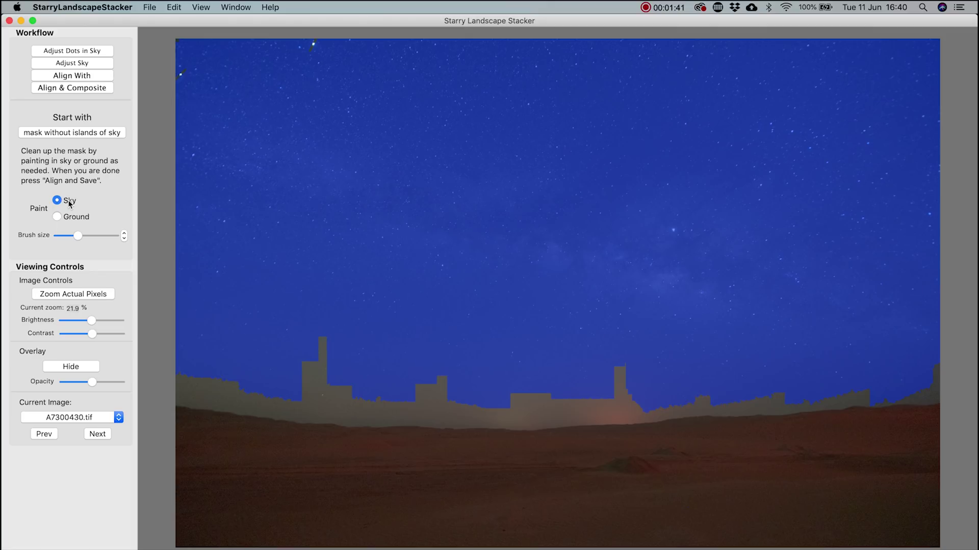
left_click(57, 201)
mouse_move(323, 347)
left_mouse_down()
mouse_move(303, 403)
mouse_move(204, 396)
mouse_move(184, 376)
left_mouse_up()
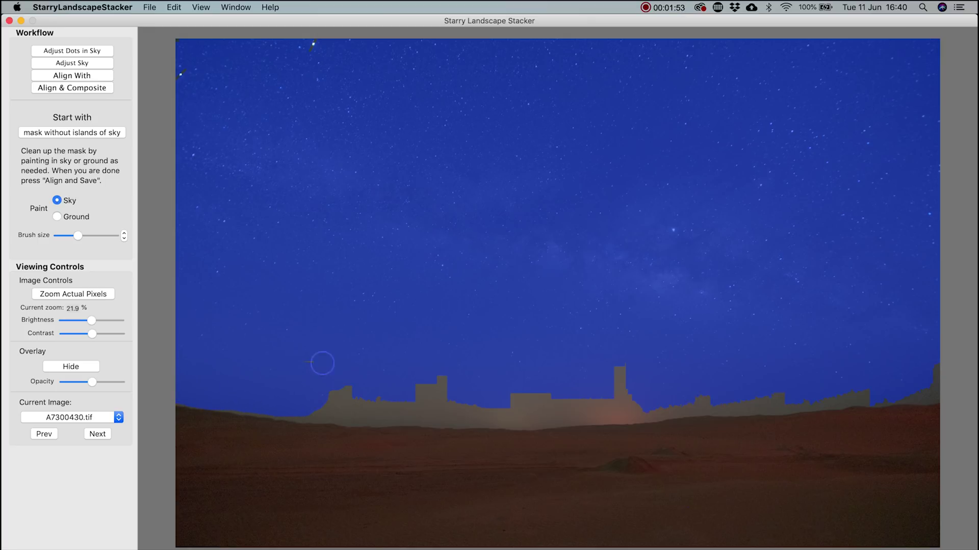
left_click(311, 48)
left_click(175, 80)
mouse_move(934, 390)
left_mouse_down()
mouse_move(518, 416)
mouse_move(235, 402)
mouse_move(546, 393)
mouse_move(620, 378)
mouse_move(563, 388)
mouse_move(469, 382)
mouse_move(632, 412)
mouse_move(688, 402)
left_mouse_up()
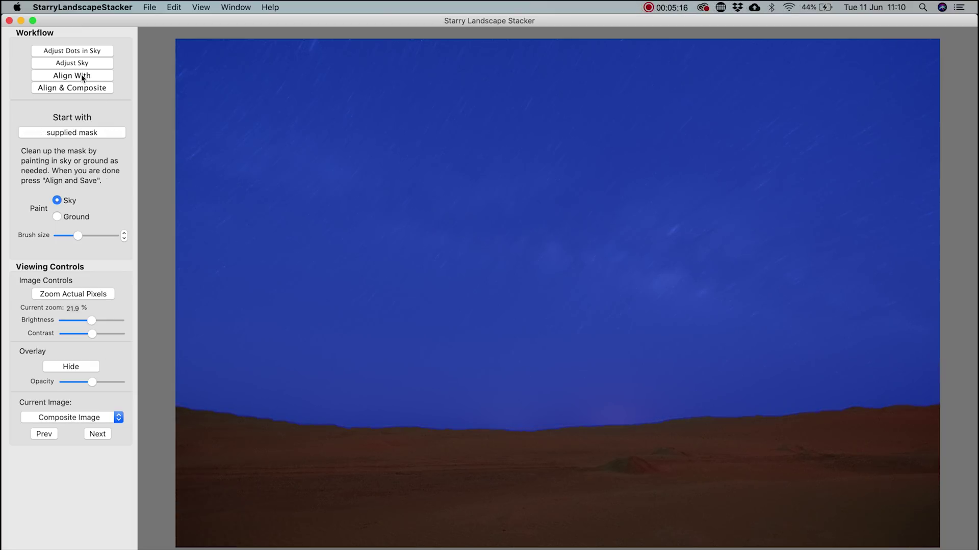
Step: Align to A7300430.tif, composite, save as 'Finished composite image' with a mask copy, and raise clarity
left_click(74, 75)
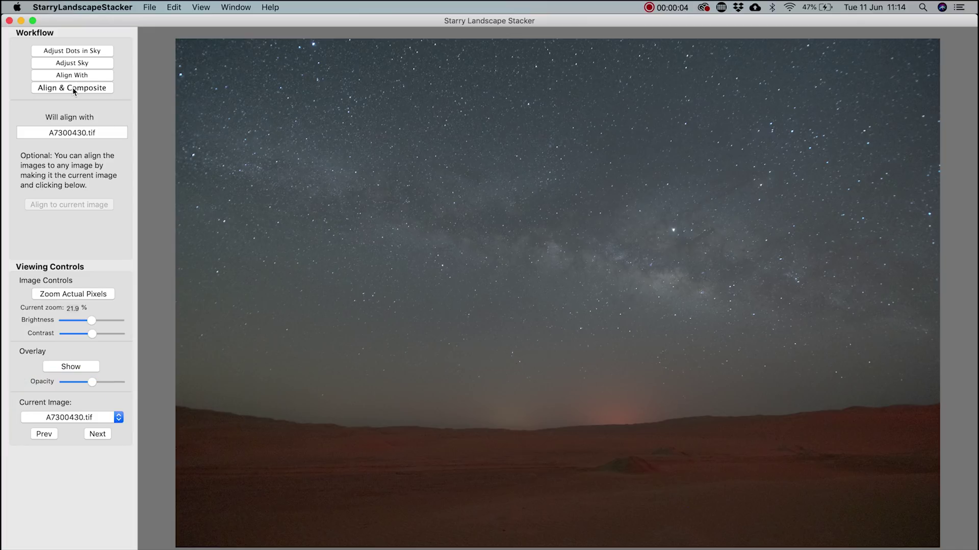
left_click(72, 87)
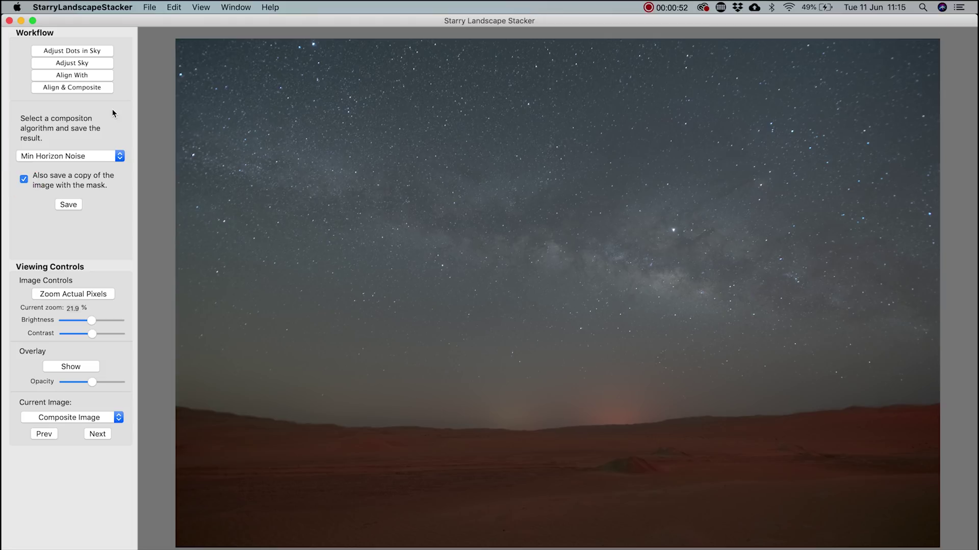
left_click(71, 204)
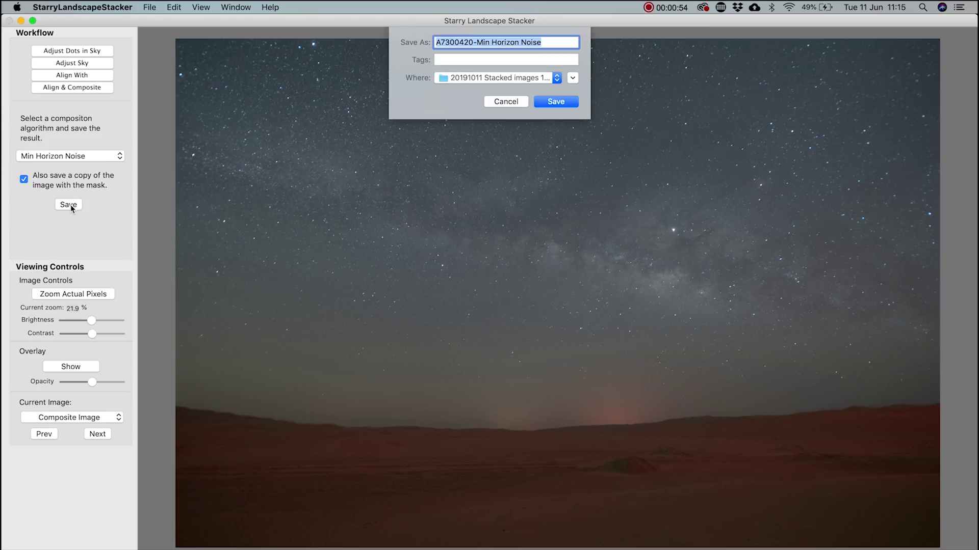
type("Finish")
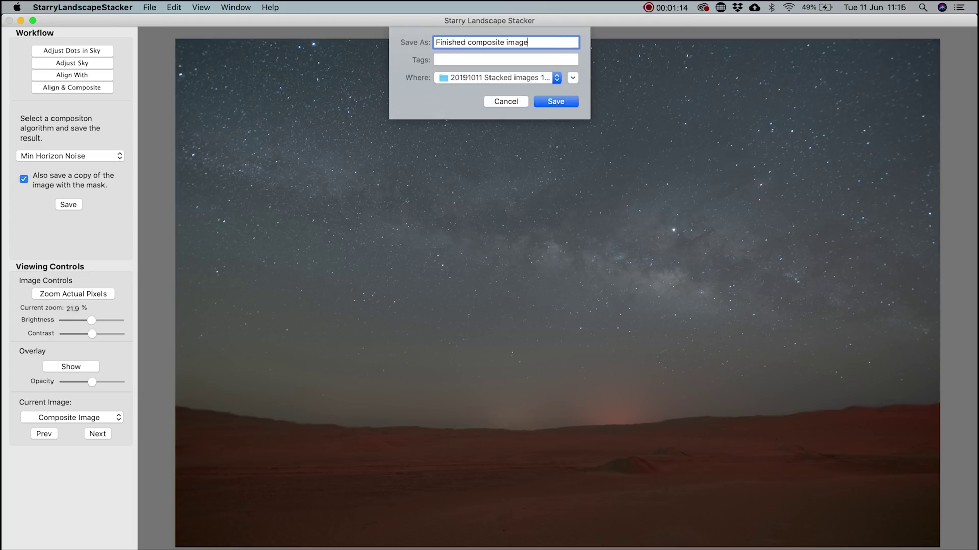
type("ed composite image")
left_click(549, 101)
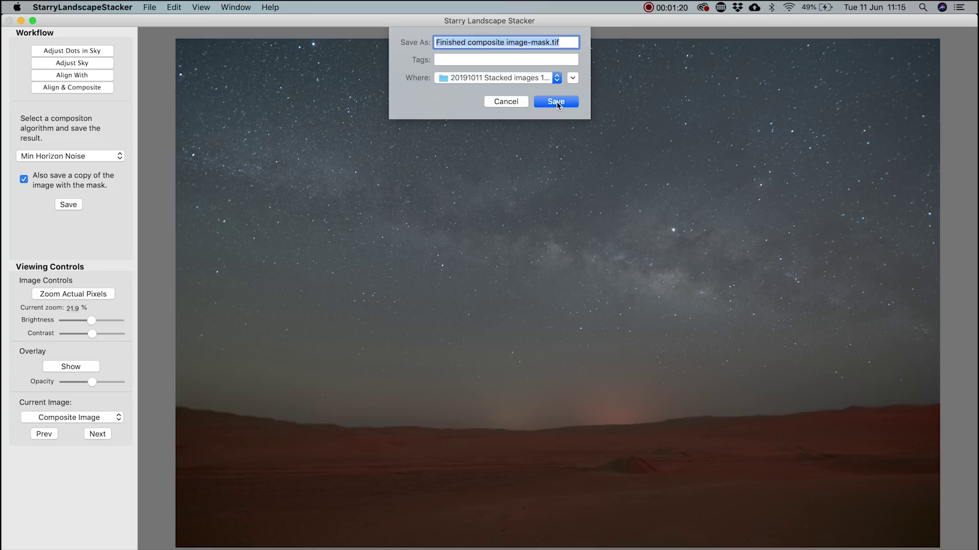
left_click(556, 102)
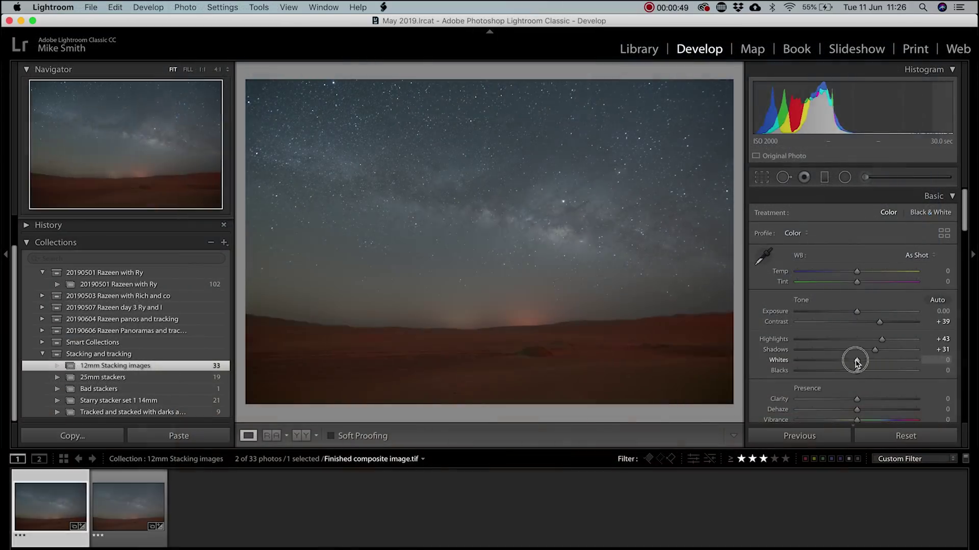
left_click_drag(862, 399, 868, 405)
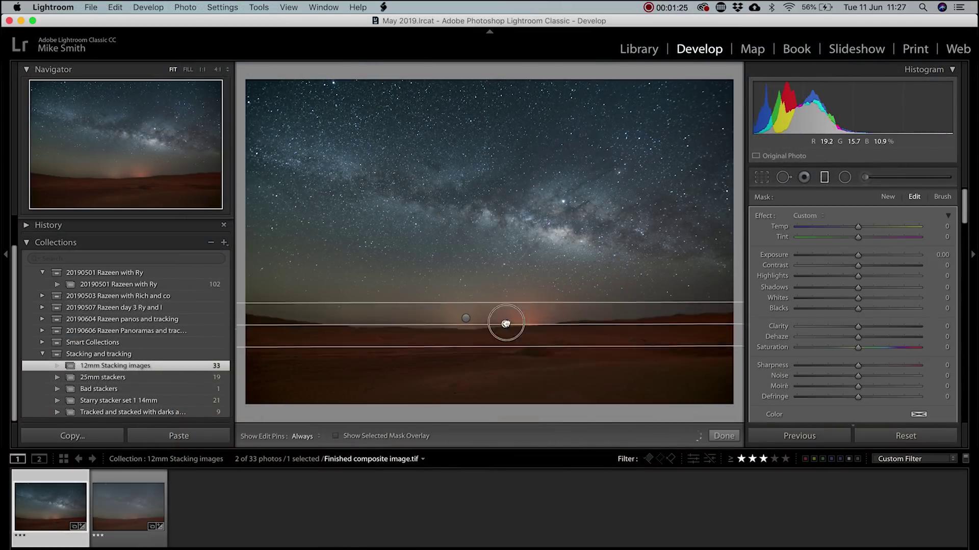
Step: Give the horizon band temp 13 and shadows 37, shift its tint, and set red saturation to −34
left_click_drag(858, 288, 878, 286)
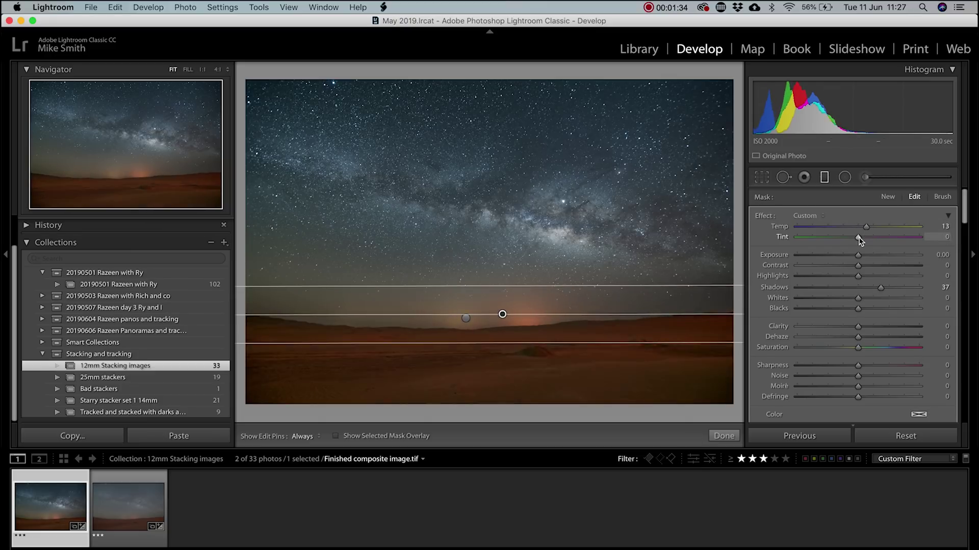
left_click_drag(859, 240, 843, 238)
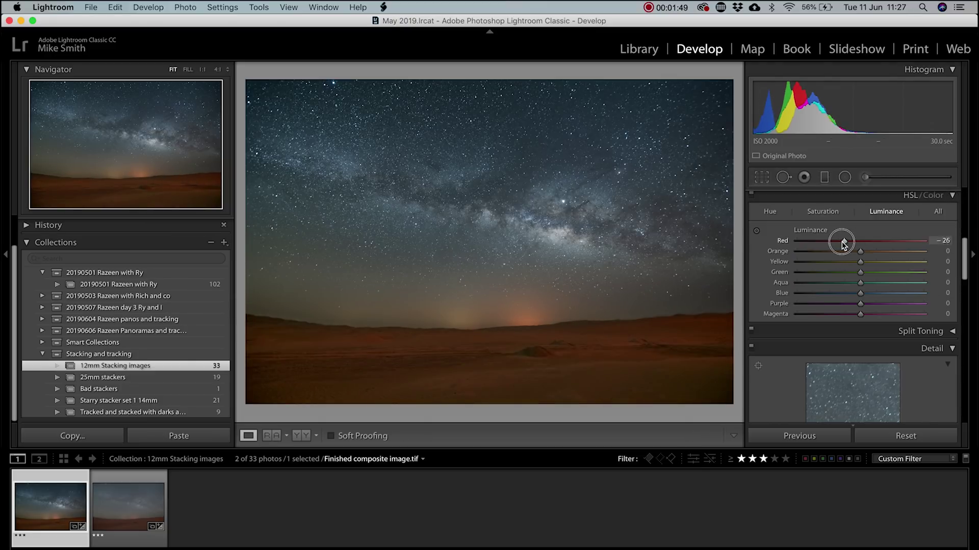
left_click_drag(842, 242, 838, 245)
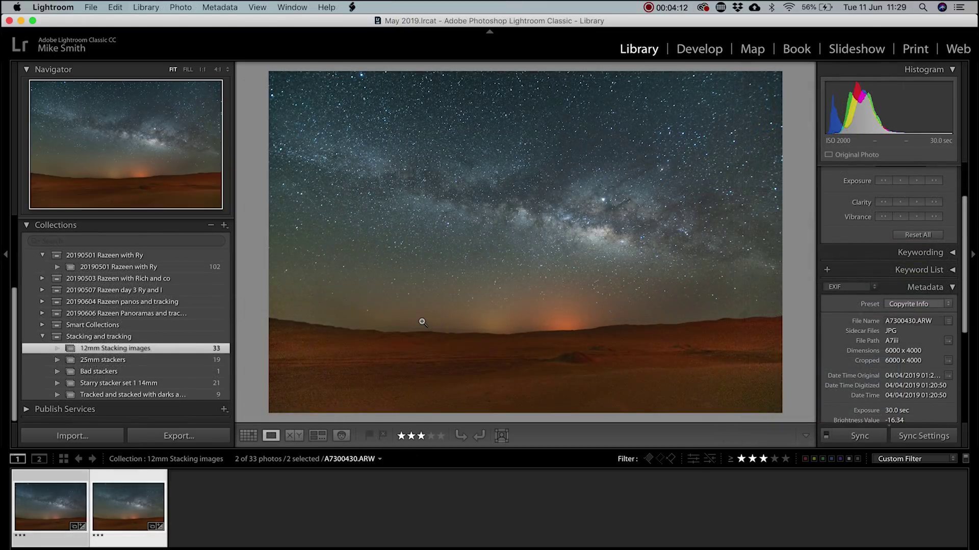
Step: Compare both photos side by side at 1:1 on the horizon glow, with both side panels hidden
left_click(297, 437)
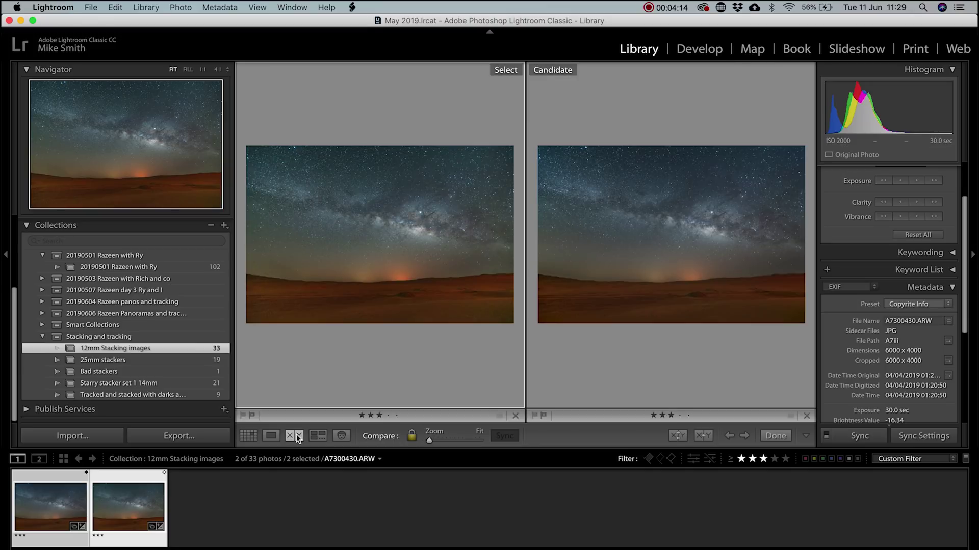
left_click(393, 213)
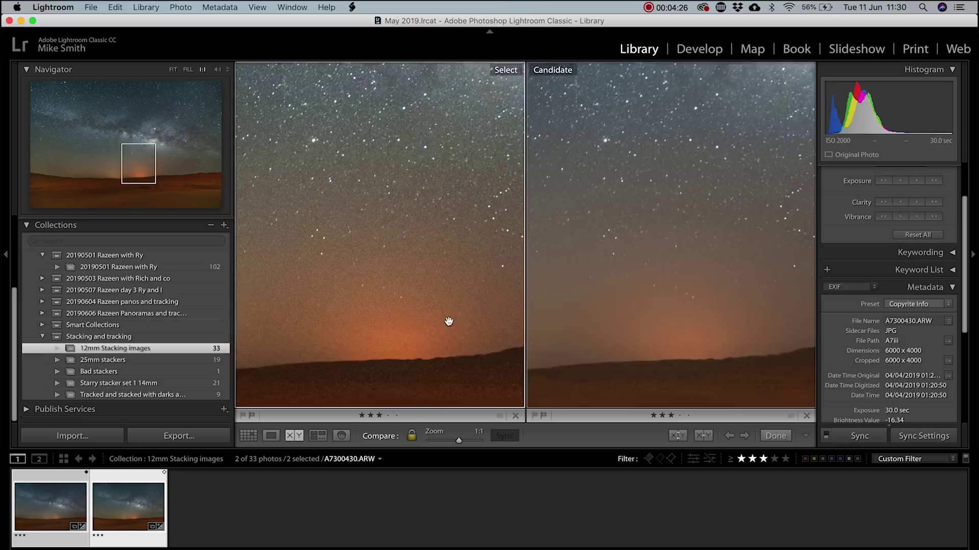
left_click_drag(448, 323, 404, 211)
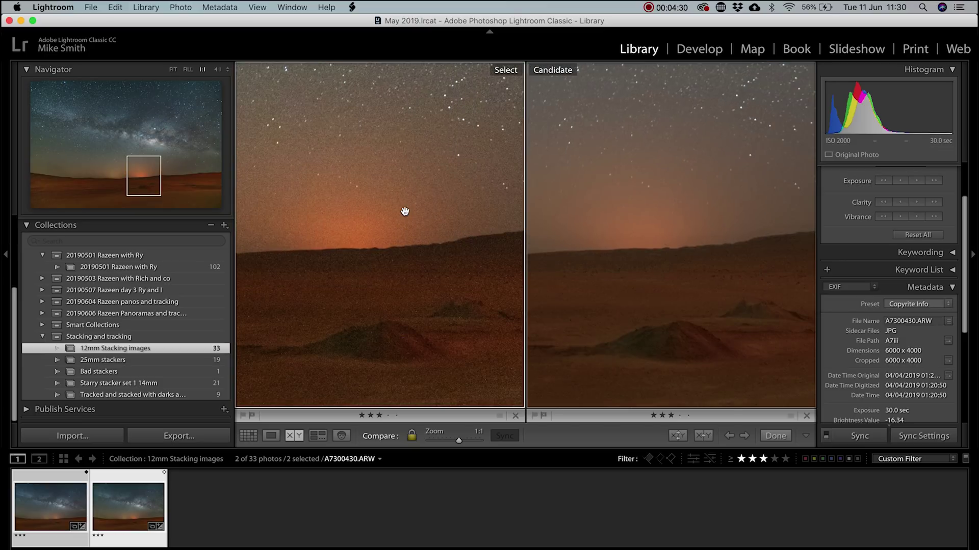
left_click(5, 258)
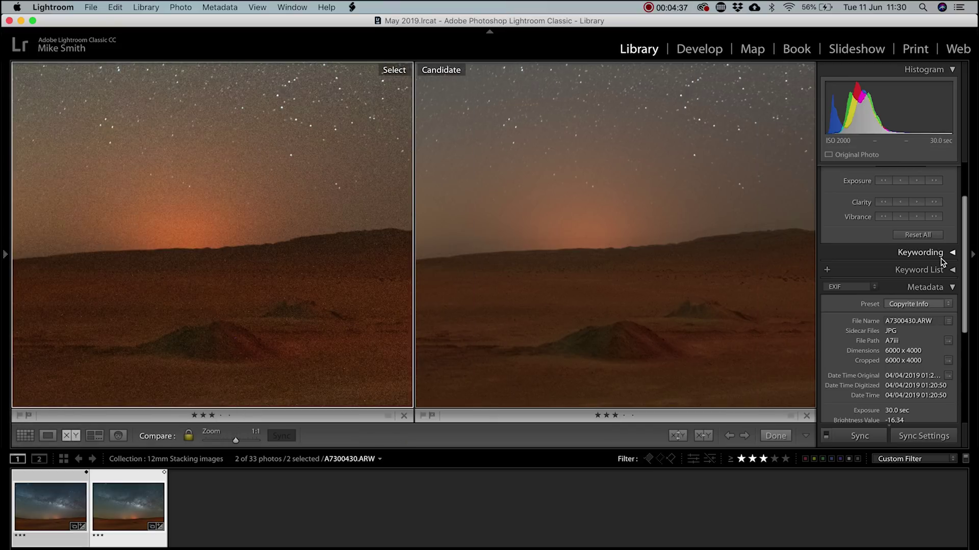
left_click(973, 257)
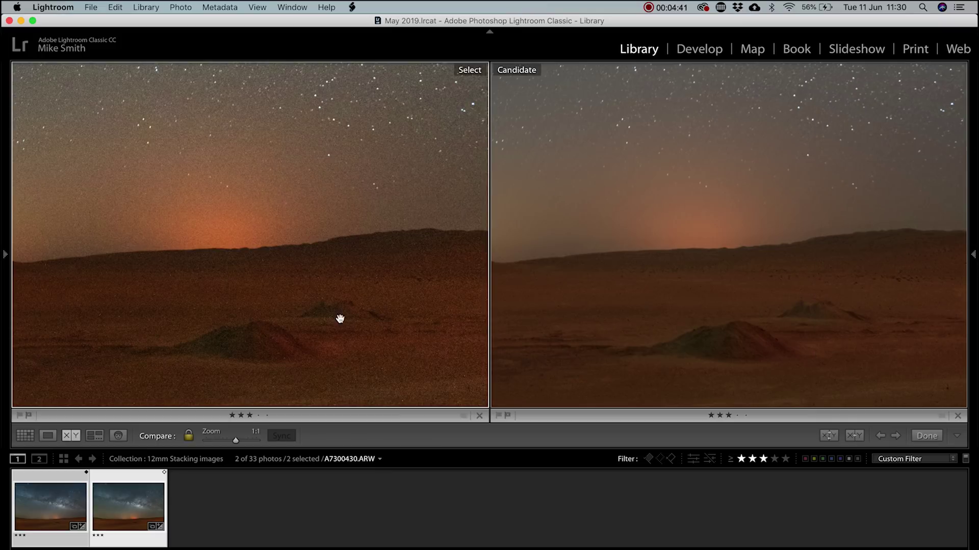
Step: Inspect the horizon and star noise at 4:1, then return both photos to Fit
left_click_drag(322, 265, 163, 226)
left_click_drag(428, 264, 146, 173)
left_click_drag(257, 242, 247, 273)
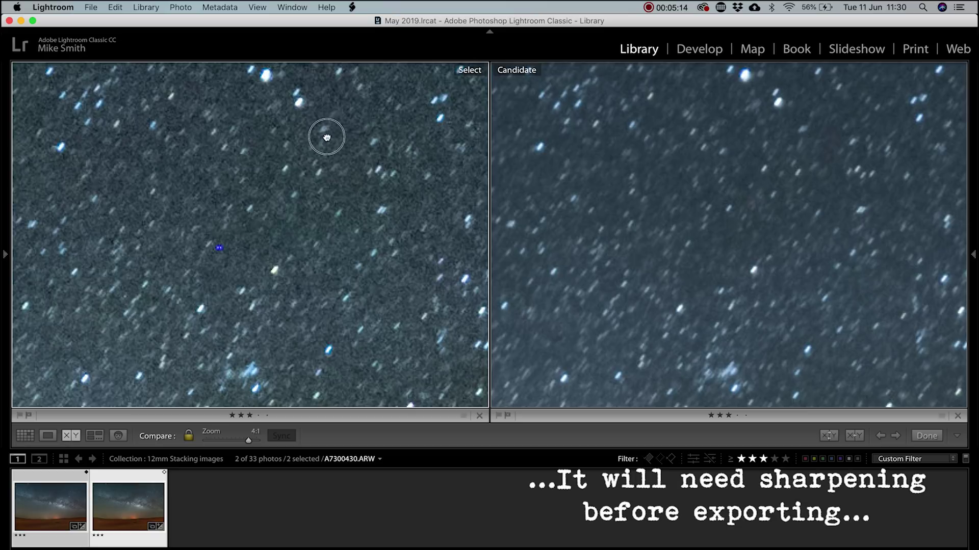
left_click_drag(325, 136, 397, 275)
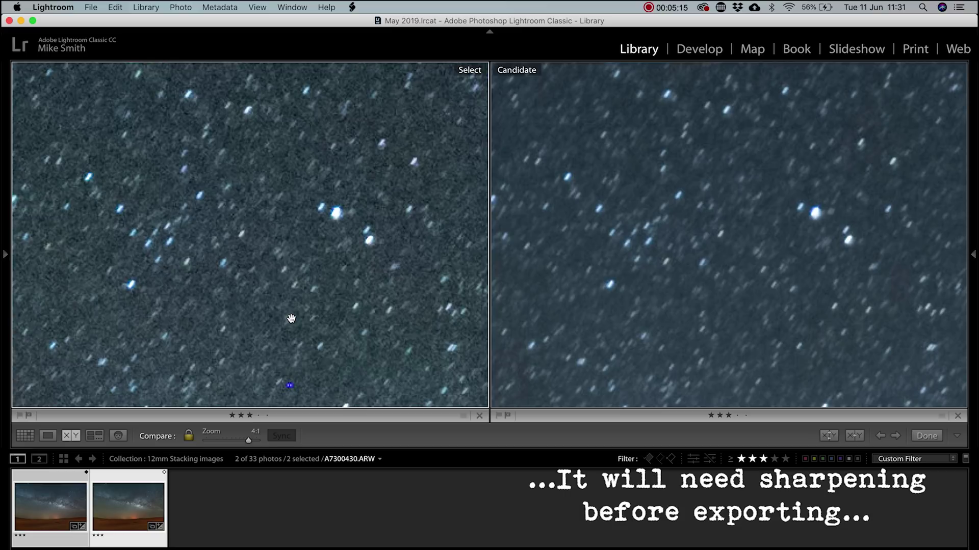
left_click(299, 279)
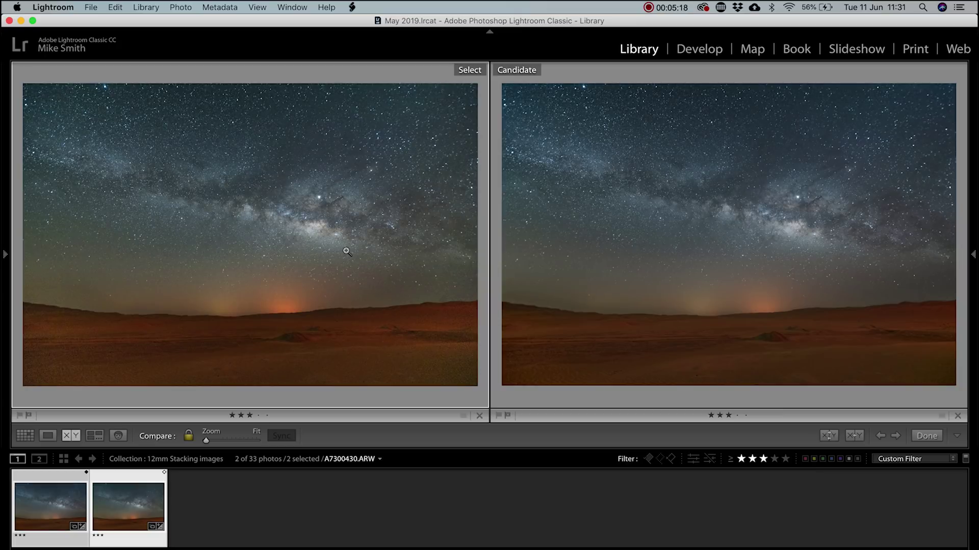